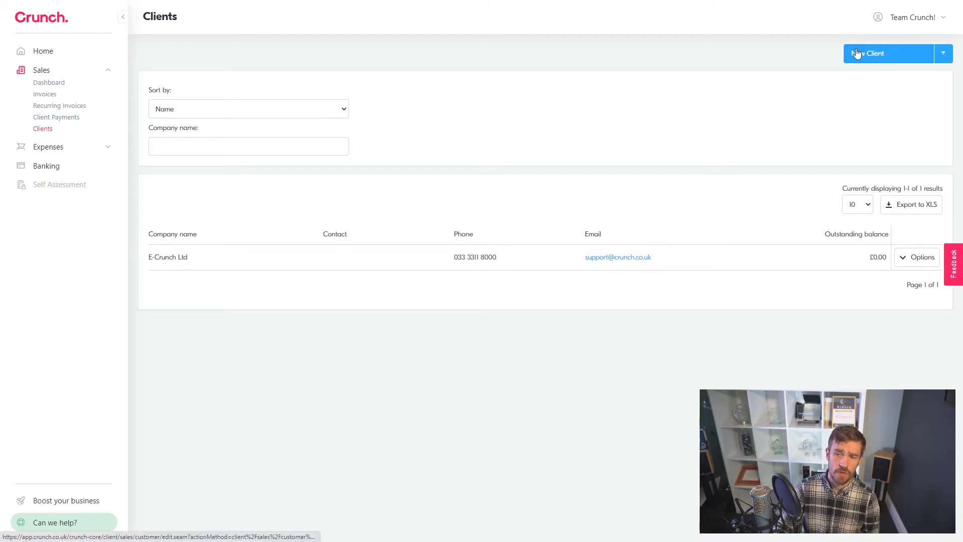
Step: Open a new client form and enter Google as the company name
{"action": "left_click", "coordinate": [876, 58]}
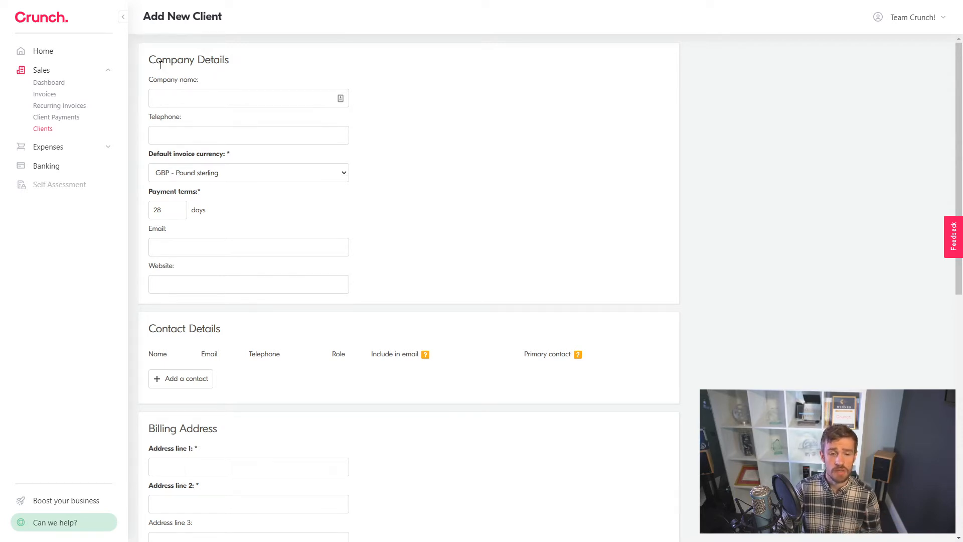
{"action": "left_click", "coordinate": [177, 97]}
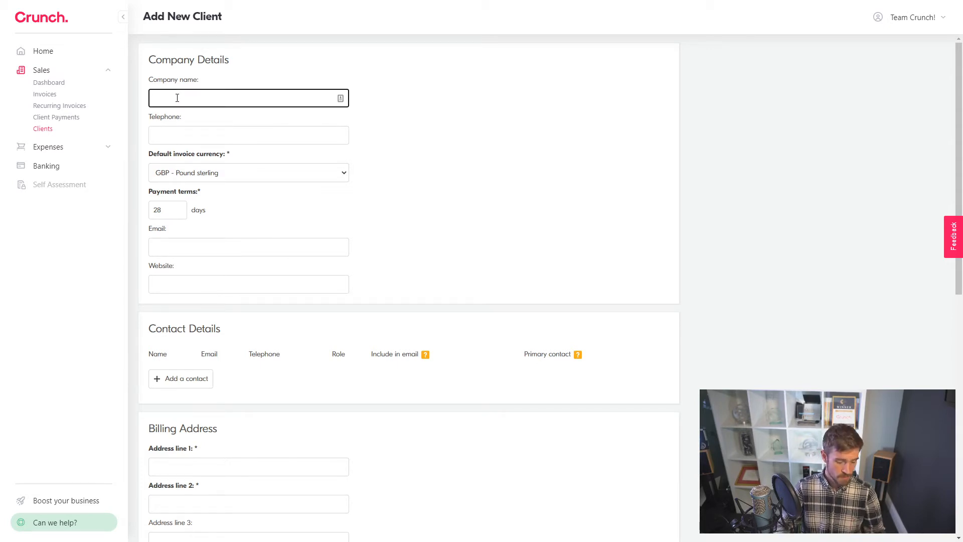
{"action": "type", "text": "Google"}
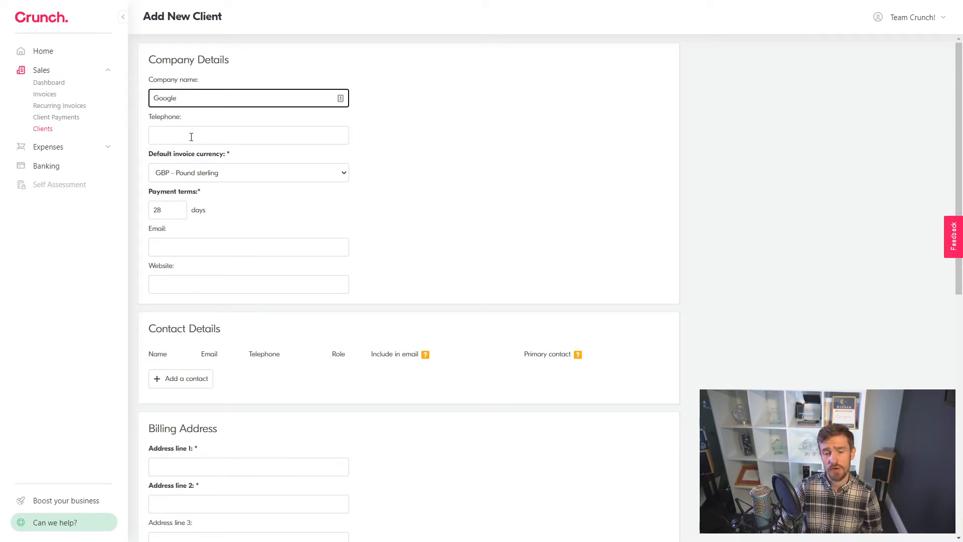
{"action": "left_click", "coordinate": [394, 150]}
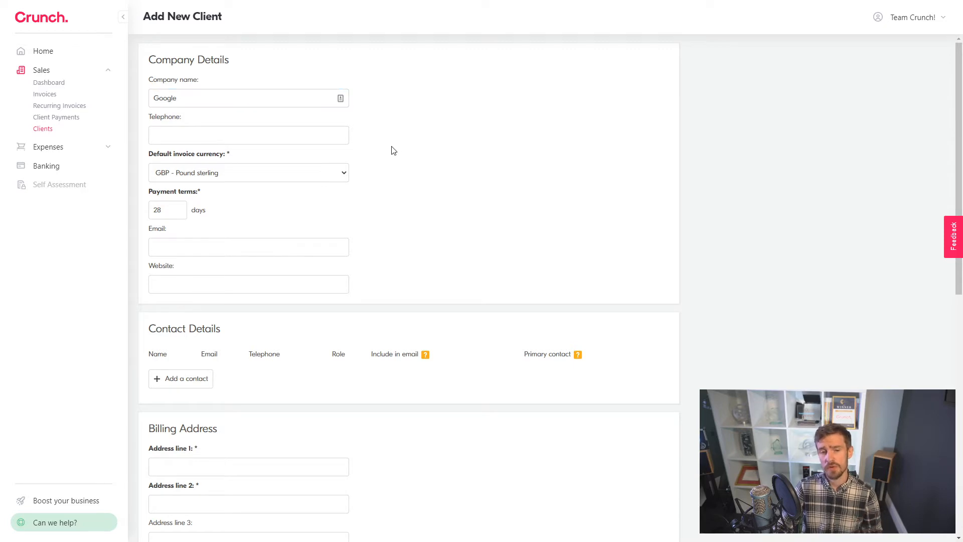
Step: Keep GBP - Pound sterling as the currency and change payment terms from 28 to 14 days
{"action": "left_click", "coordinate": [189, 179]}
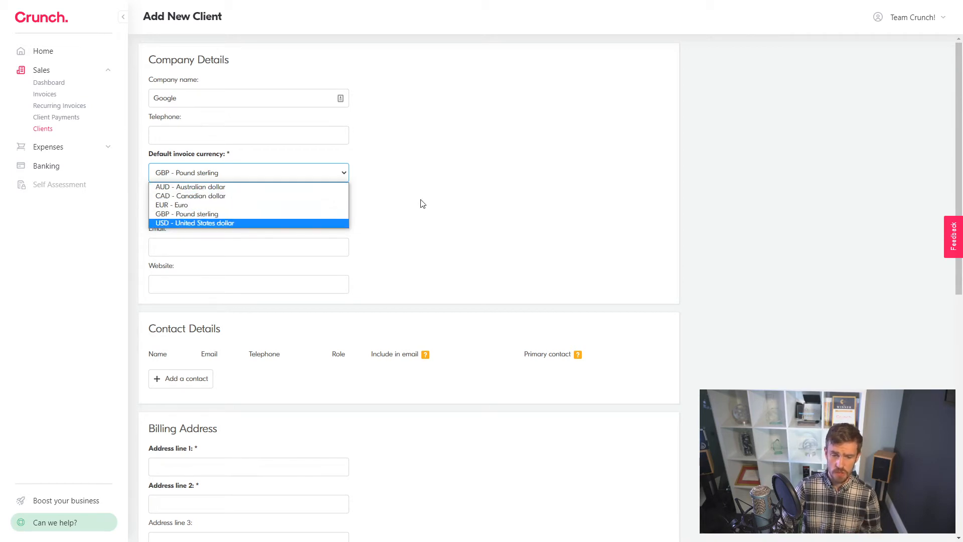
{"action": "left_click", "coordinate": [381, 182]}
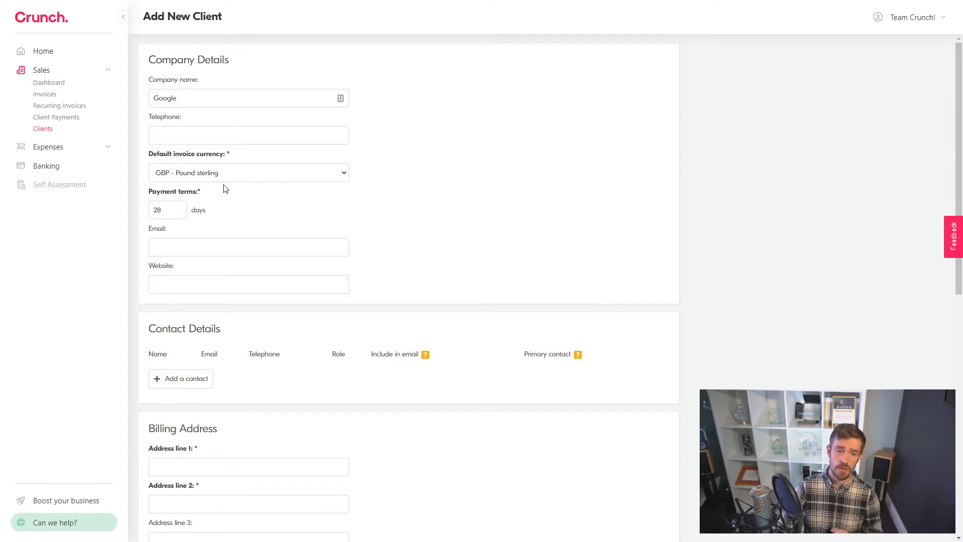
{"action": "double_click", "coordinate": [178, 213]}
{"action": "type", "text": "14"}
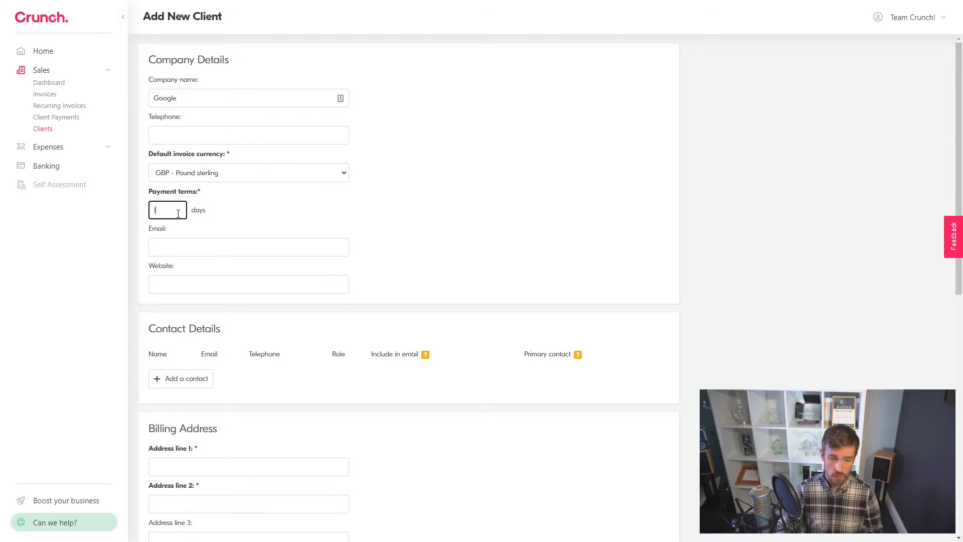
{"action": "left_click", "coordinate": [266, 211]}
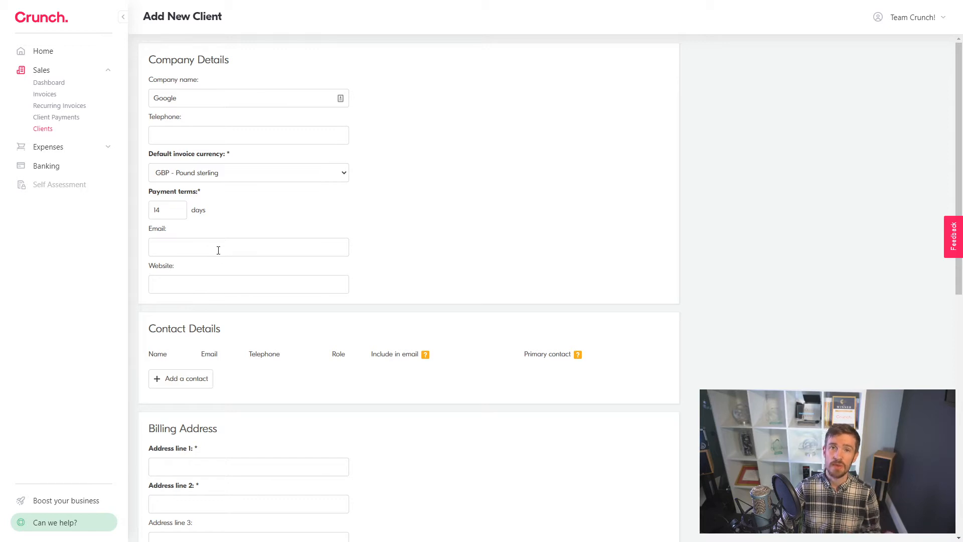
{"action": "scroll", "coordinate": [447, 232], "scroll_direction": "down", "scroll_amount": 2}
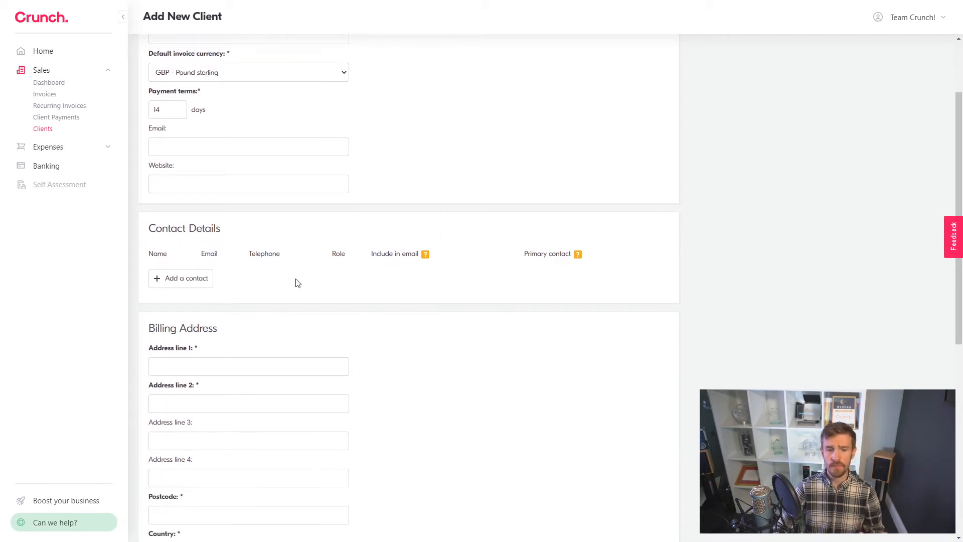
Step: Add three blank contact rows, then delete the third and second rows
{"action": "left_click", "coordinate": [209, 287]}
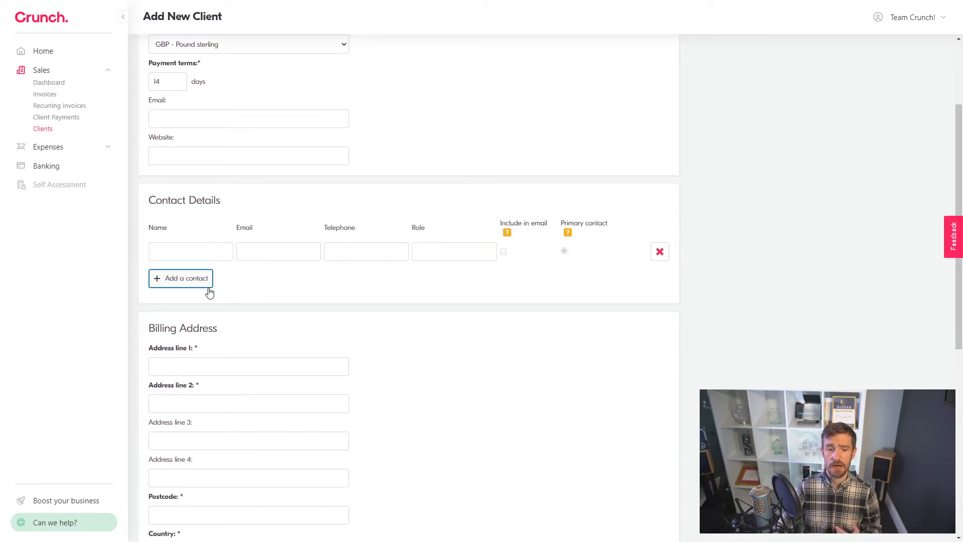
{"action": "left_click", "coordinate": [194, 249]}
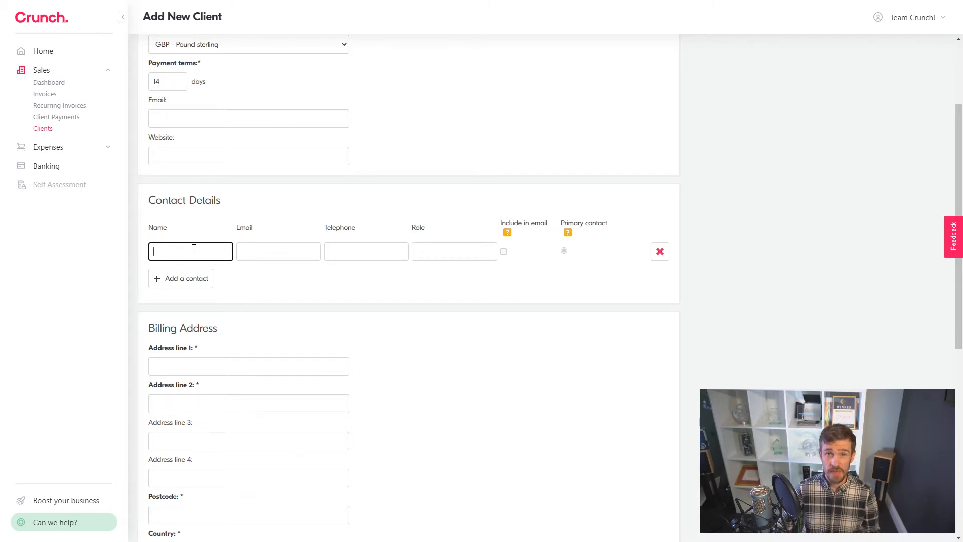
{"action": "left_click", "coordinate": [183, 278]}
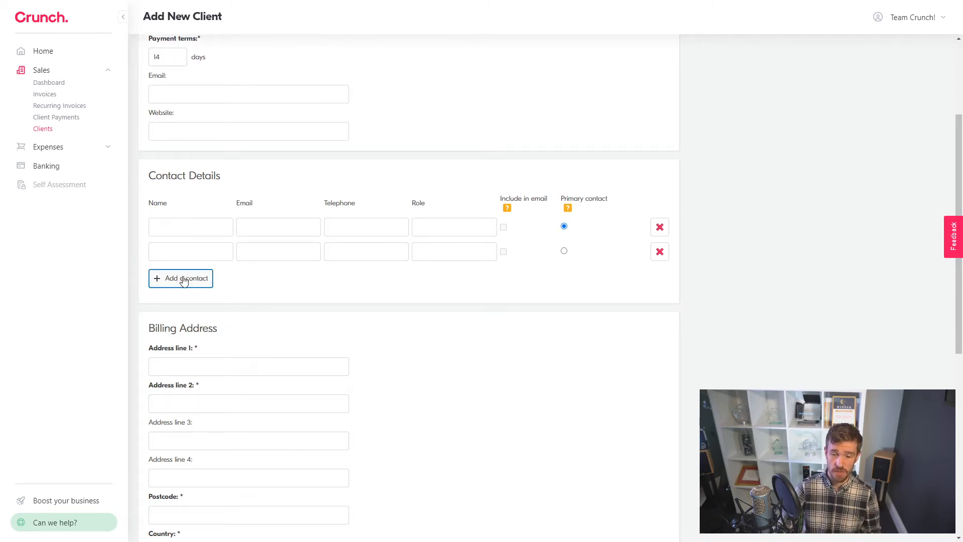
{"action": "left_click", "coordinate": [182, 278]}
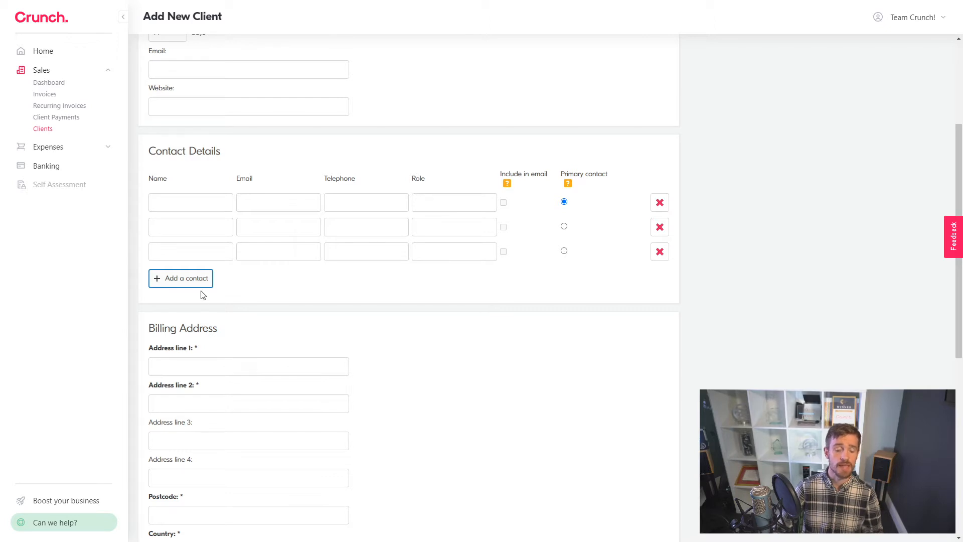
{"action": "scroll", "coordinate": [303, 180], "scroll_direction": "up", "scroll_amount": 4}
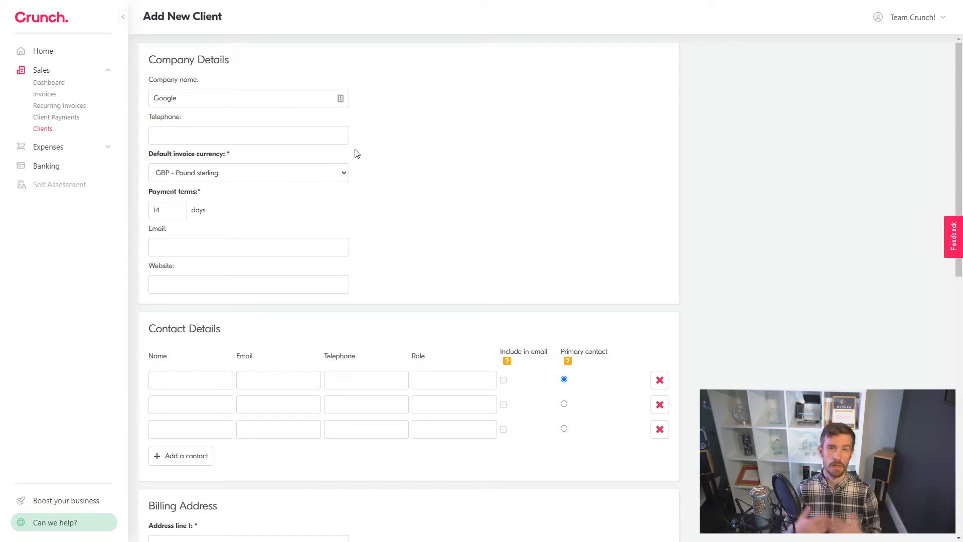
{"action": "scroll", "coordinate": [355, 153], "scroll_direction": "down", "scroll_amount": 2}
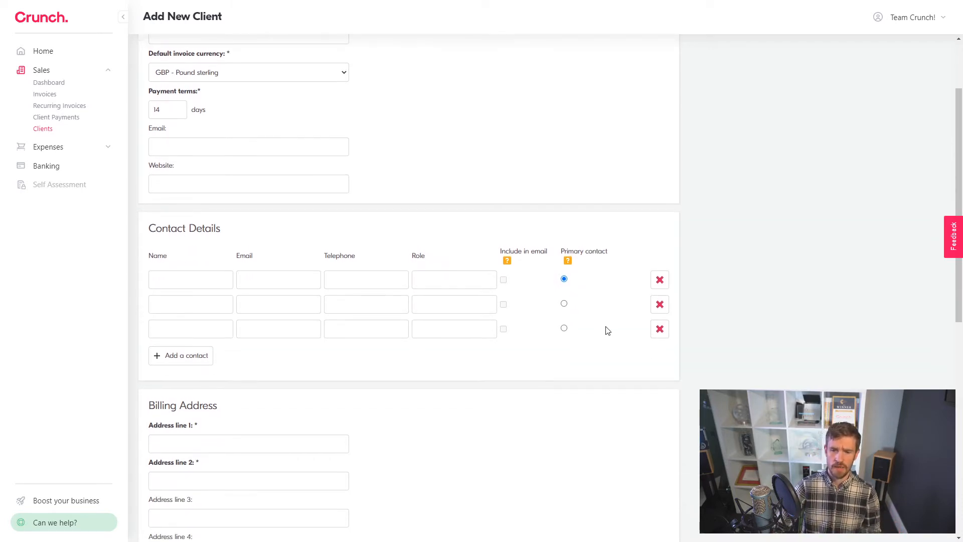
{"action": "left_click", "coordinate": [660, 330]}
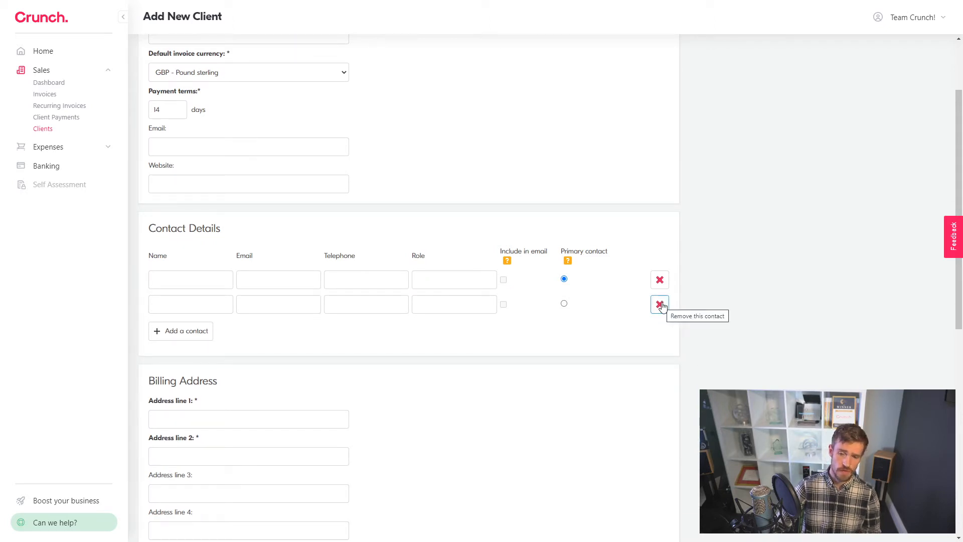
{"action": "left_click", "coordinate": [660, 305]}
Step: Enter the contact's full name and e-mail address and tick Include in email
{"action": "left_click", "coordinate": [215, 276]}
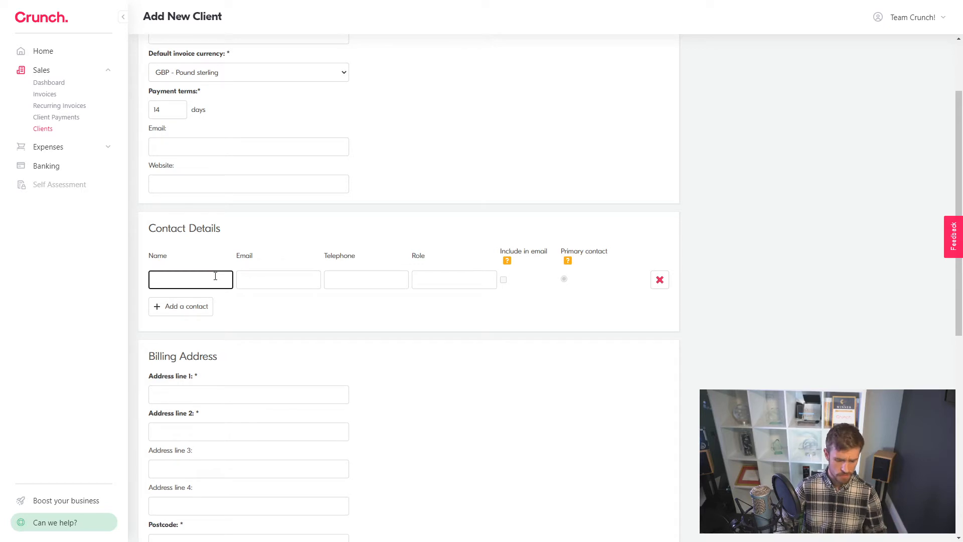
{"action": "type", "text": "John Smith"}
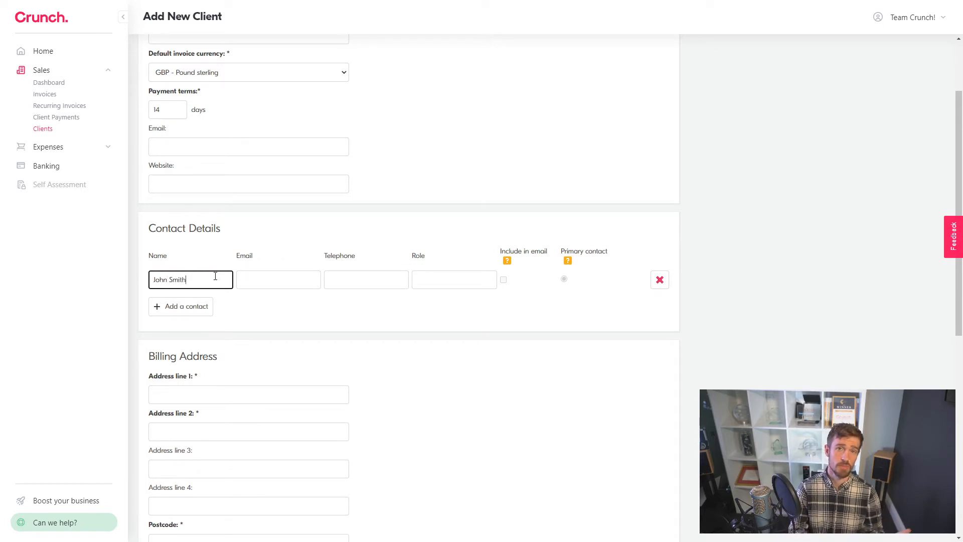
{"action": "left_click", "coordinate": [265, 276]}
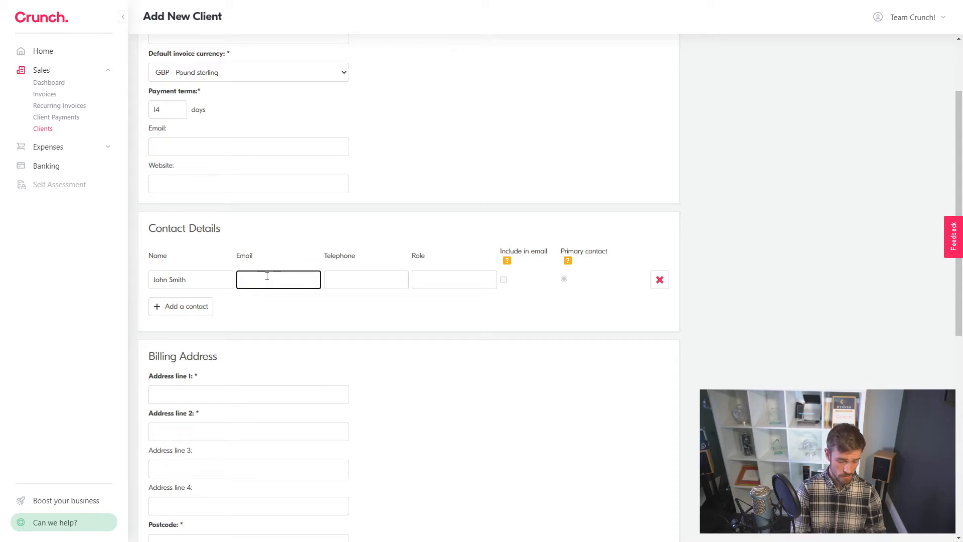
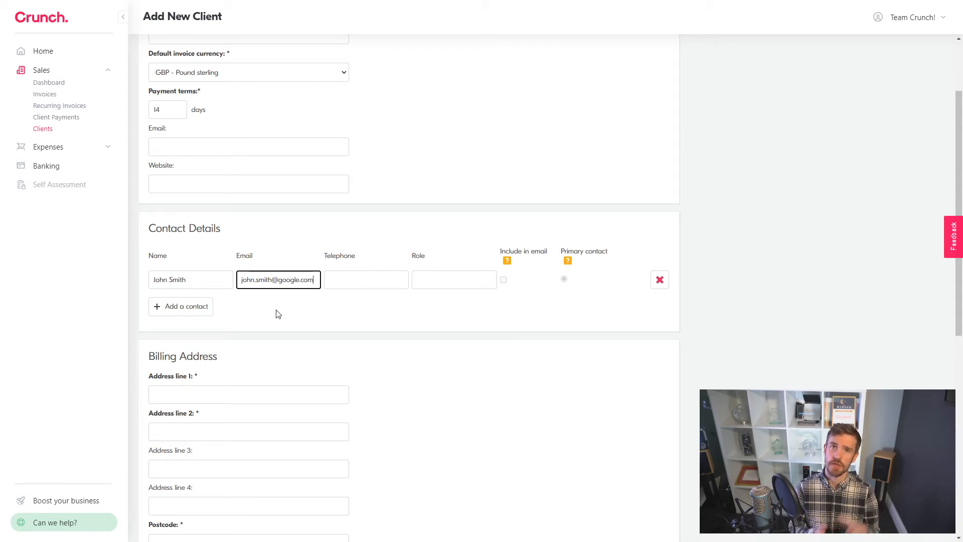
{"action": "left_click", "coordinate": [368, 274]}
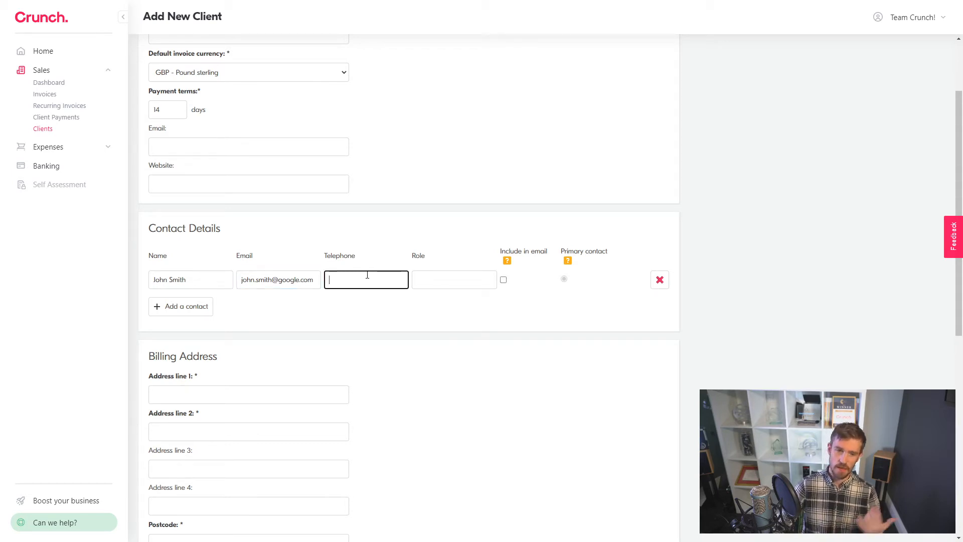
{"action": "left_click", "coordinate": [444, 284]}
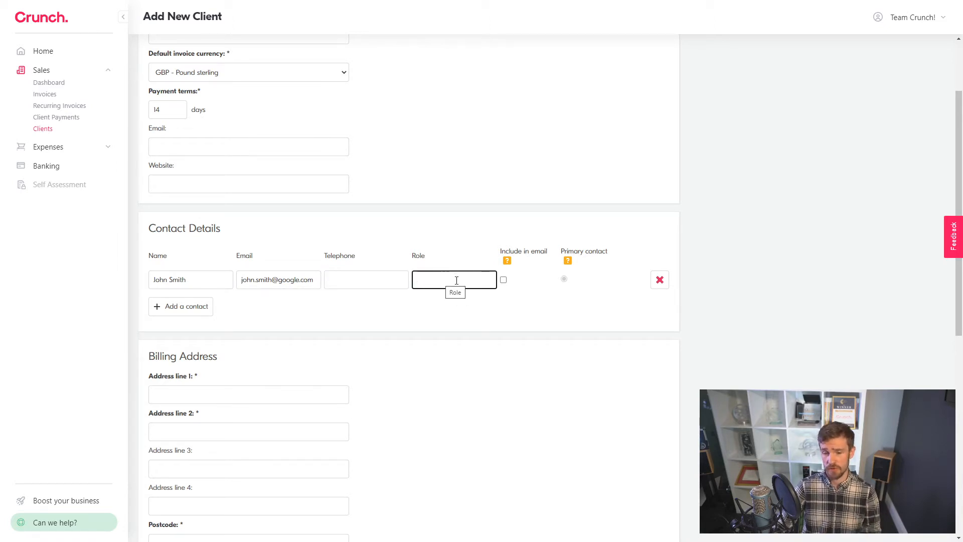
{"action": "left_click", "coordinate": [504, 281]}
{"action": "left_click", "coordinate": [504, 281]}
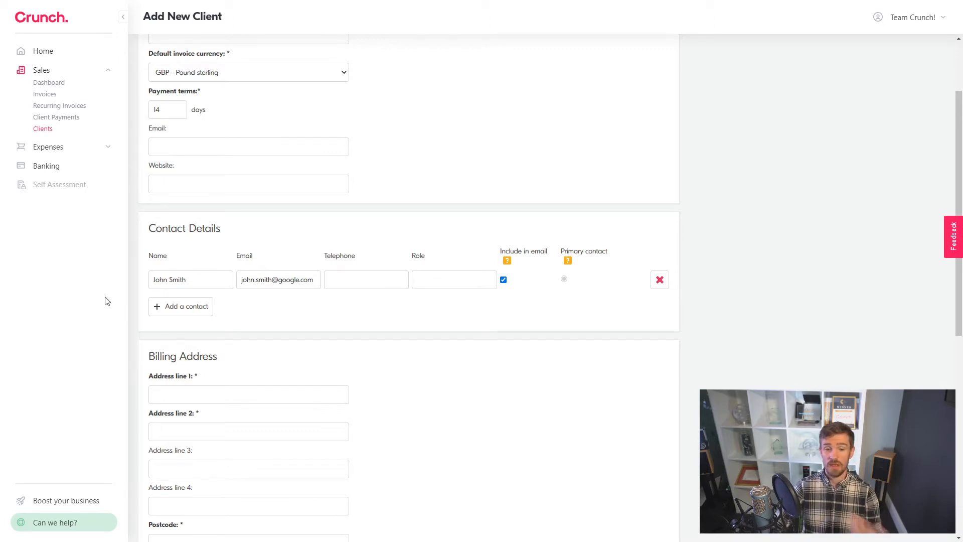
Step: Add two extra contact rows, then delete them so only one contact remains
{"action": "left_click", "coordinate": [165, 309]}
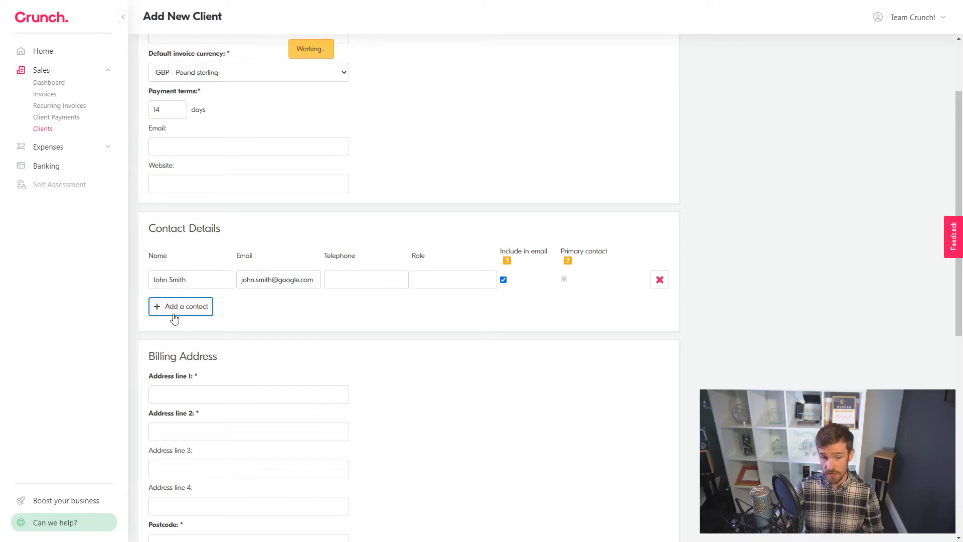
{"action": "left_click", "coordinate": [208, 306]}
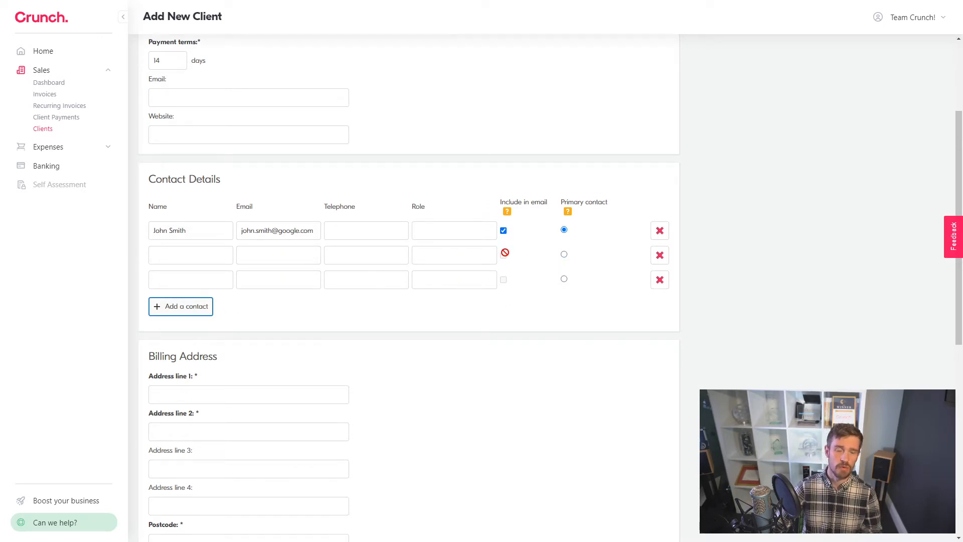
{"action": "left_click", "coordinate": [661, 282]}
{"action": "left_click", "coordinate": [658, 256]}
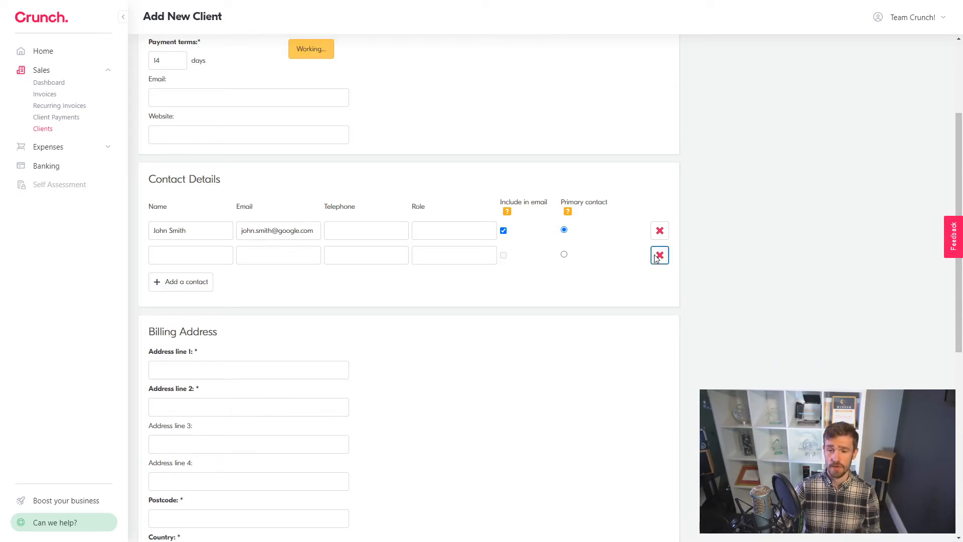
{"action": "scroll", "coordinate": [444, 191], "scroll_direction": "down", "scroll_amount": 1}
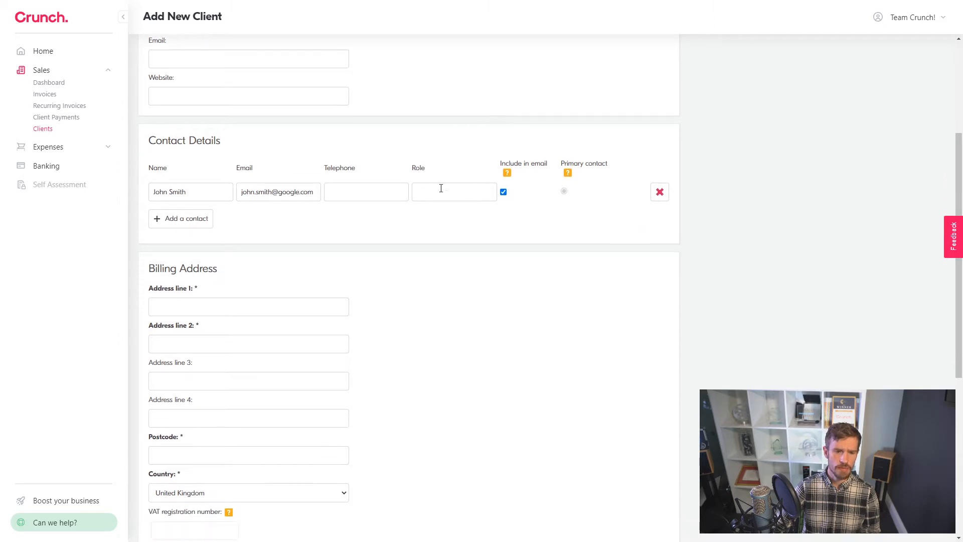
Step: Enter the street number, road name and postcode in the billing address fields
{"action": "scroll", "coordinate": [441, 195], "scroll_direction": "down", "scroll_amount": 2}
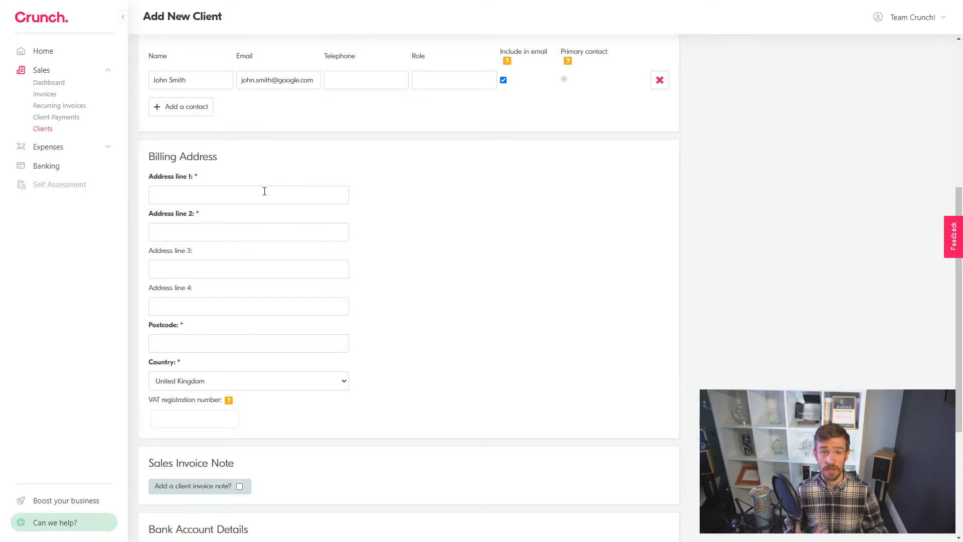
{"action": "left_click", "coordinate": [264, 191]}
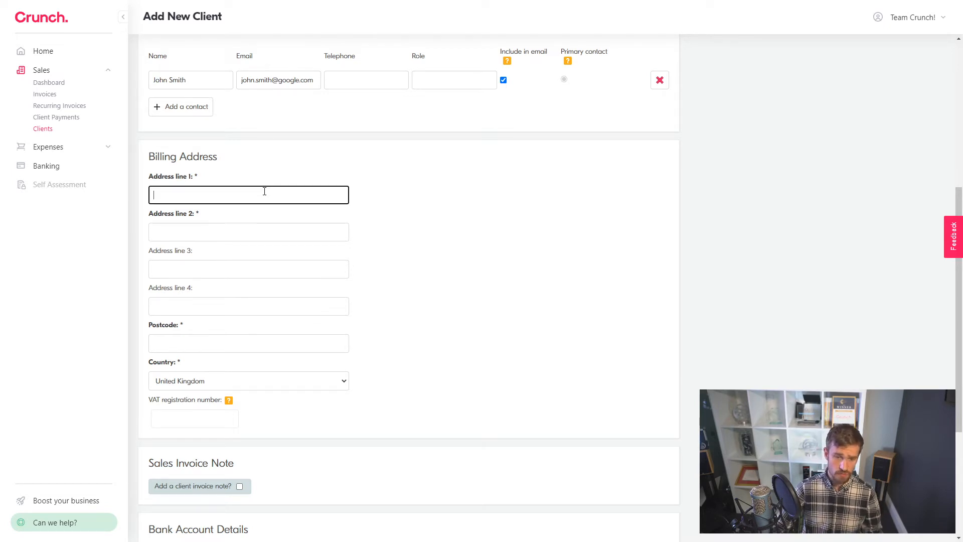
{"action": "type", "text": "123"}
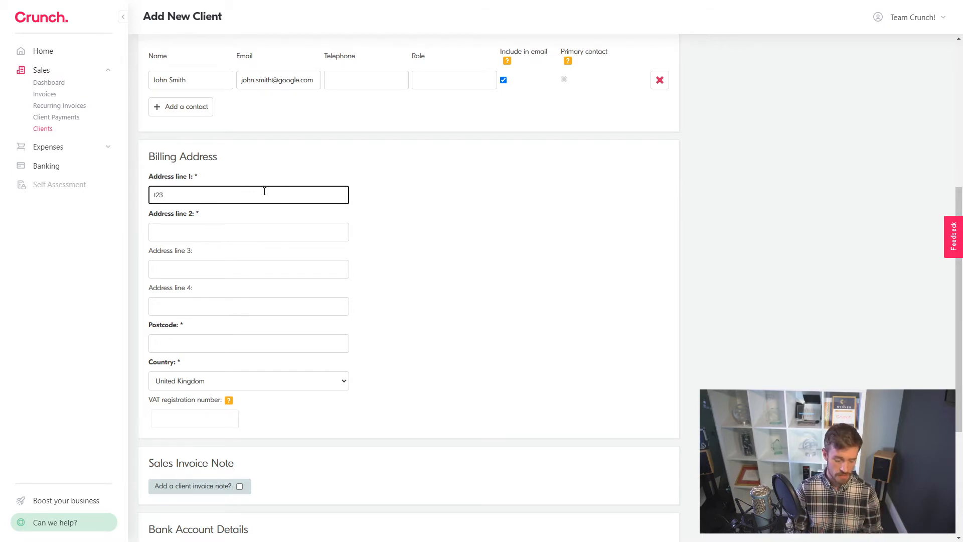
{"action": "key", "text": "Tab"}
{"action": "type", "text": "Google Road"}
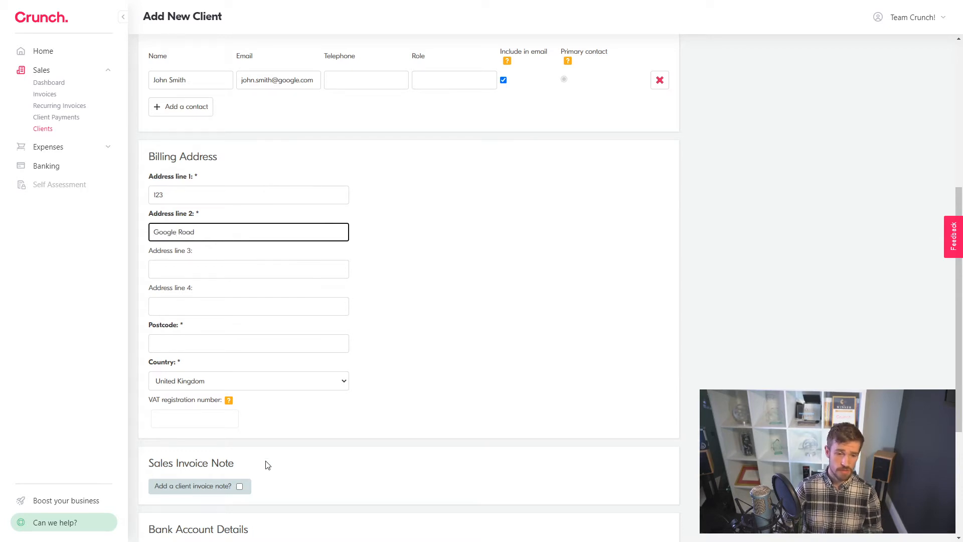
{"action": "left_click", "coordinate": [204, 344]}
{"action": "type", "text": "BN1 1AA"}
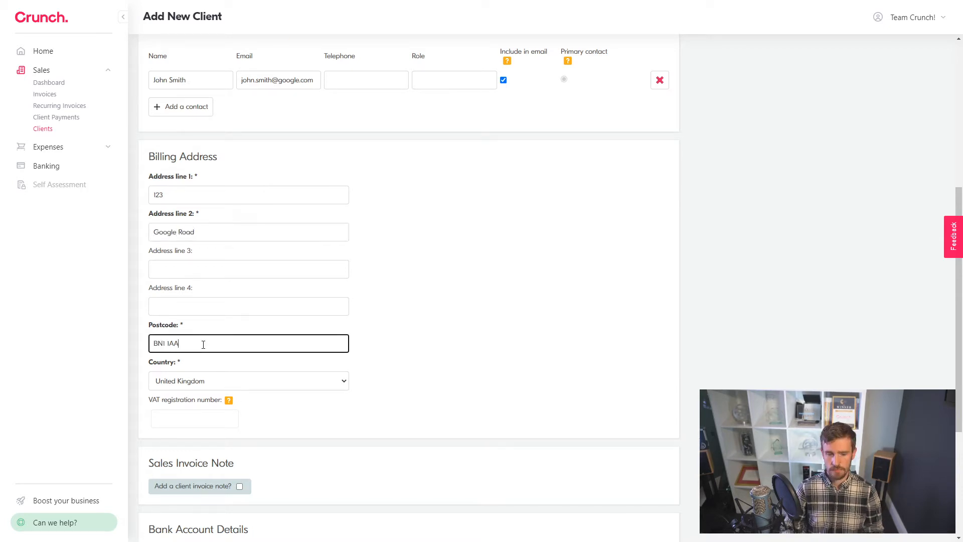
{"action": "scroll", "coordinate": [426, 299], "scroll_direction": "down", "scroll_amount": 4}
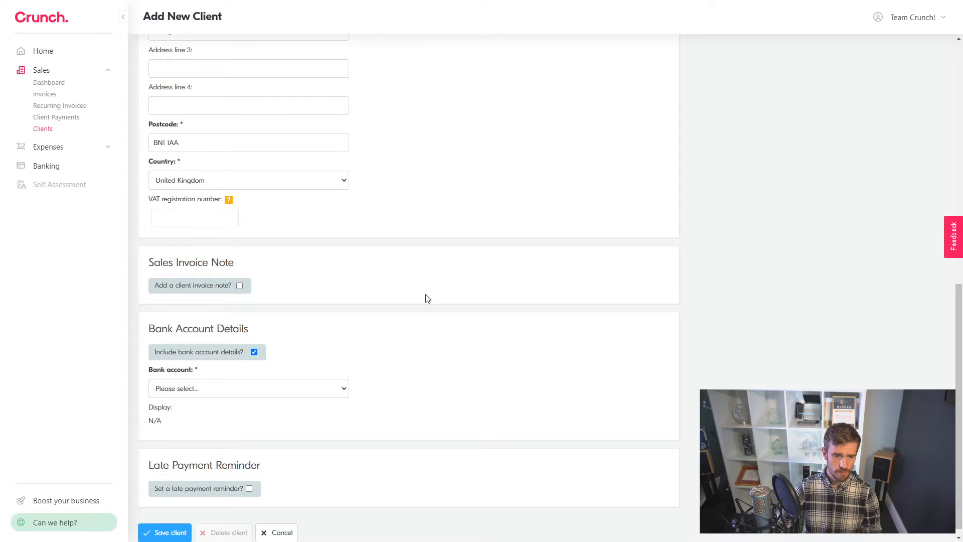
Step: Enable the client invoice note and write 'Thank you services.' in it
{"action": "left_click", "coordinate": [240, 286]}
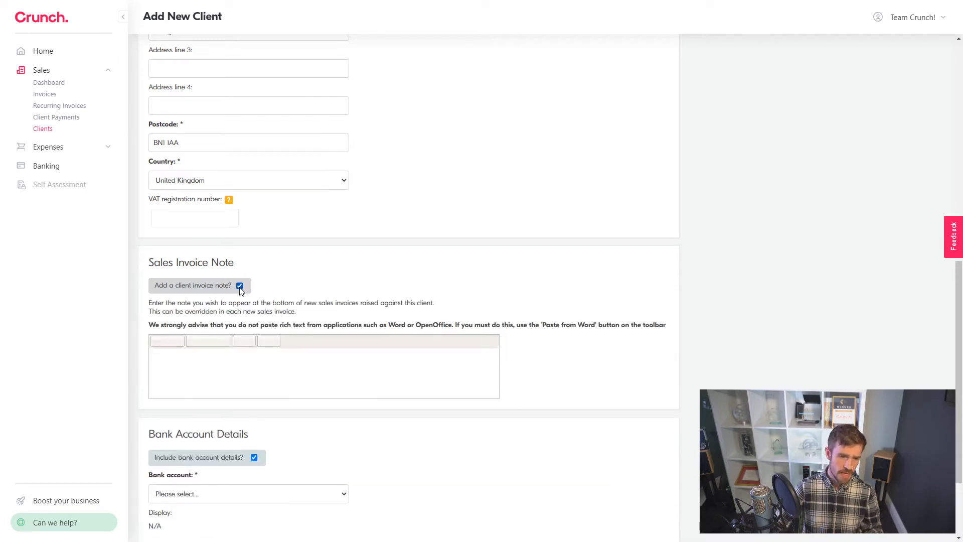
{"action": "left_click", "coordinate": [238, 368]}
{"action": "type", "text": "Thank you service"}
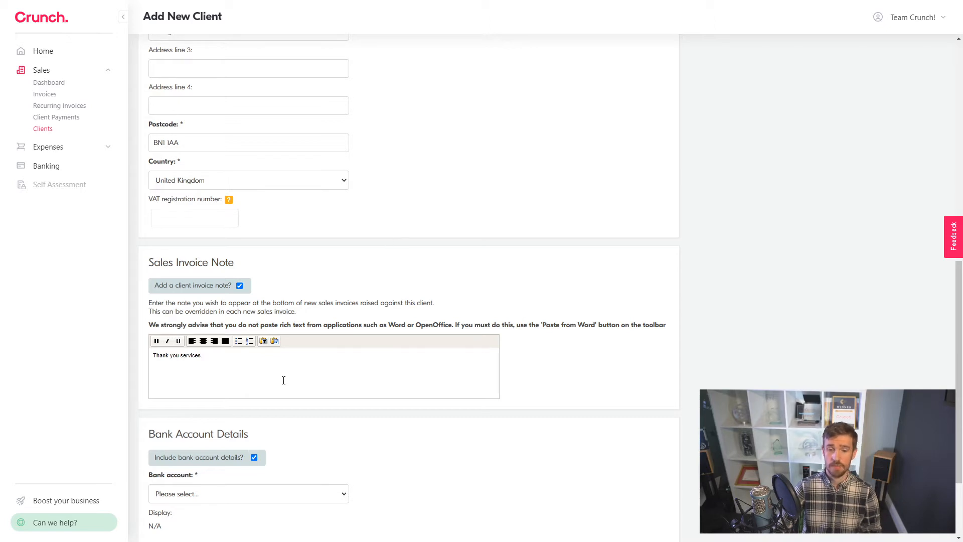
{"action": "type", "text": "s."}
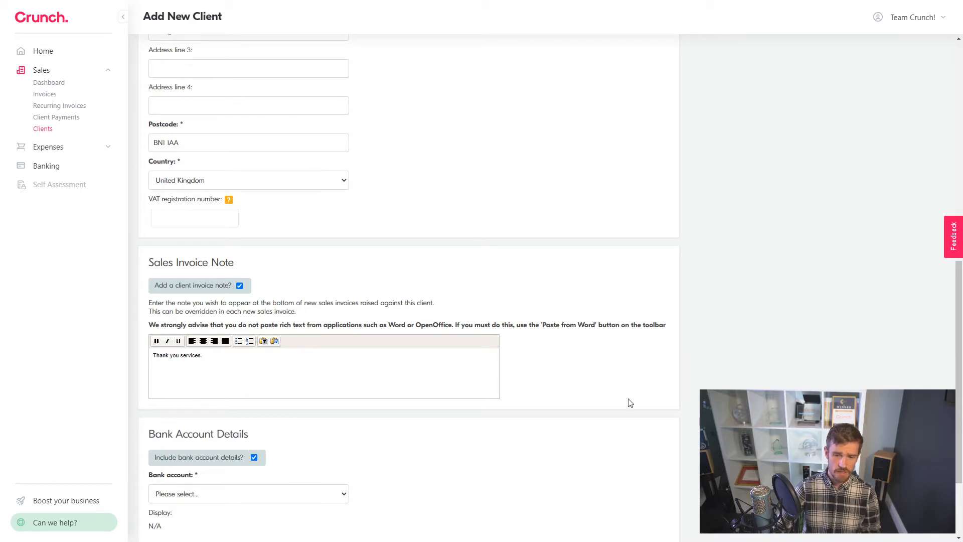
{"action": "scroll", "coordinate": [551, 384], "scroll_direction": "down", "scroll_amount": 3}
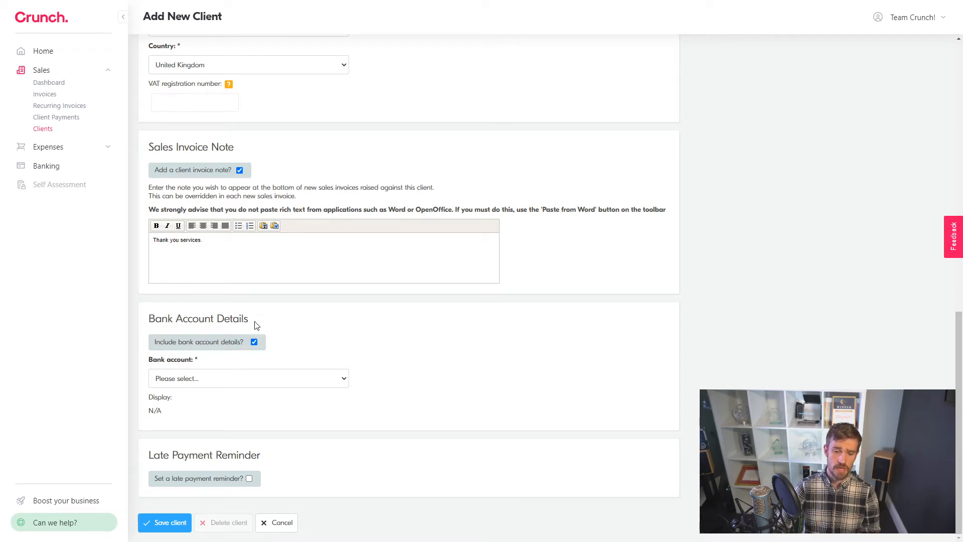
Step: Check the Bank account choices without changing them, then tick 'Set a late payment reminder?'
{"action": "left_click", "coordinate": [225, 382]}
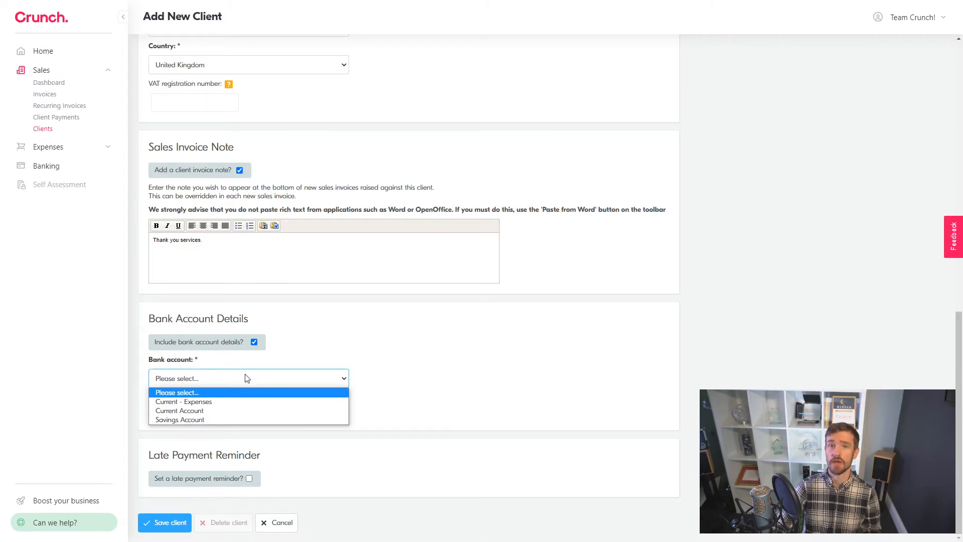
{"action": "left_click", "coordinate": [347, 323]}
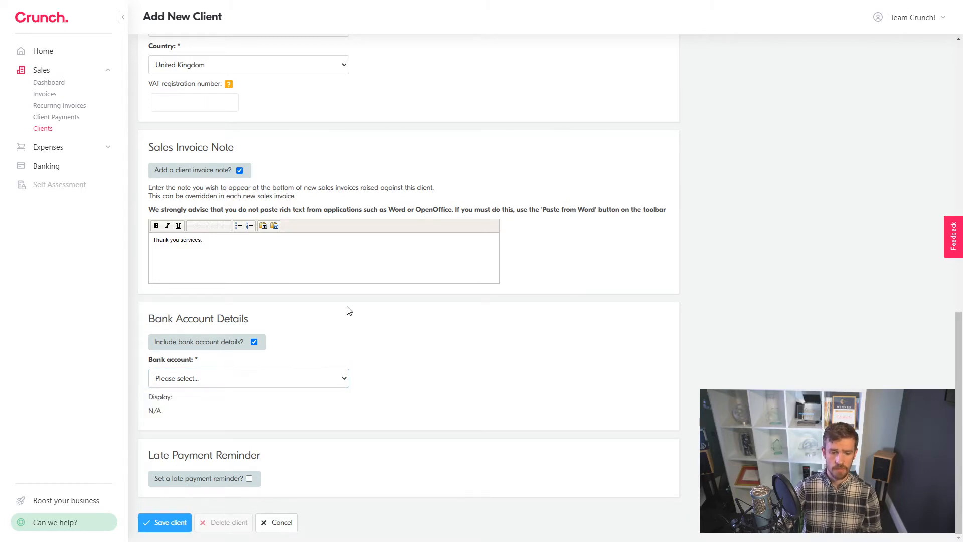
{"action": "left_click", "coordinate": [249, 479]}
{"action": "scroll", "coordinate": [306, 433], "scroll_direction": "down", "scroll_amount": 2}
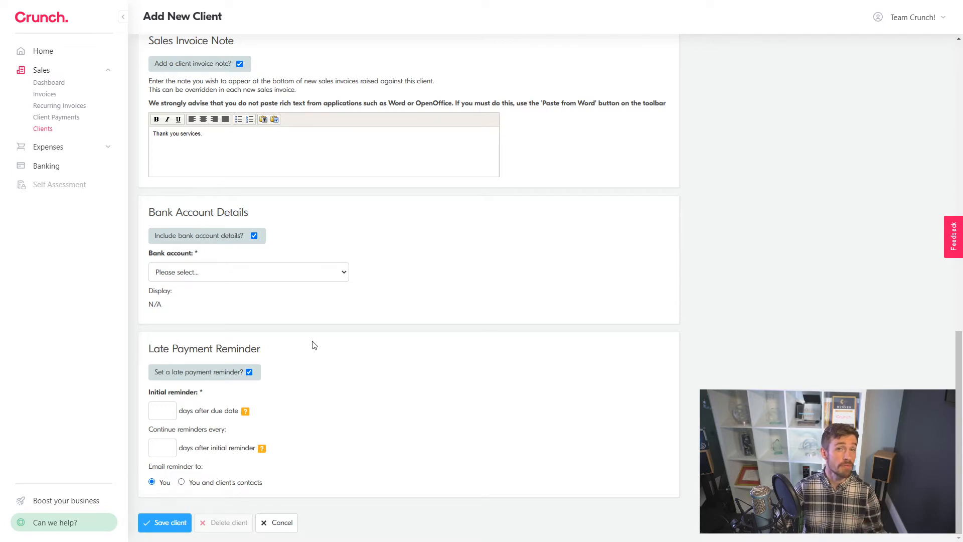
Step: Set Initial reminder to 2 and Continue reminders every 2, and select 'You and client's contacts'
{"action": "left_click", "coordinate": [165, 416]}
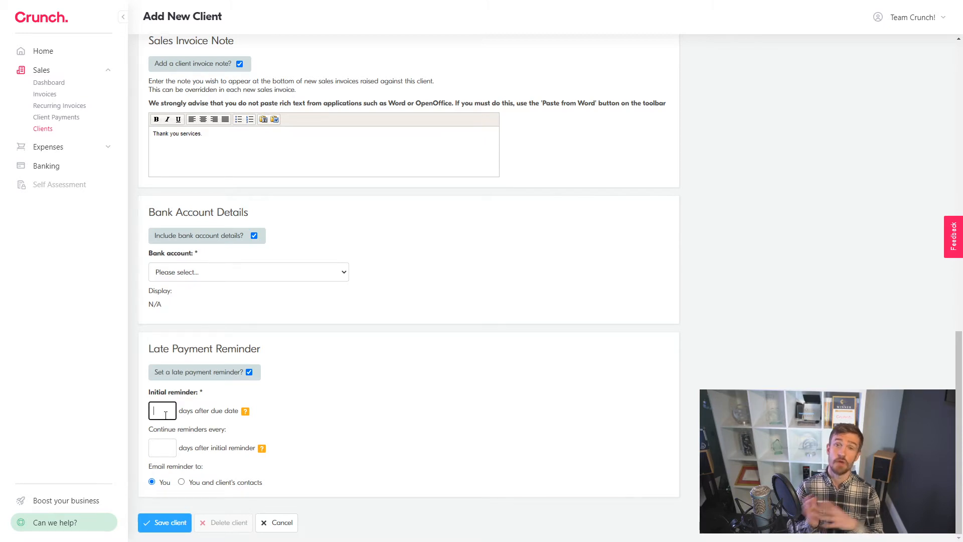
{"action": "type", "text": "2"}
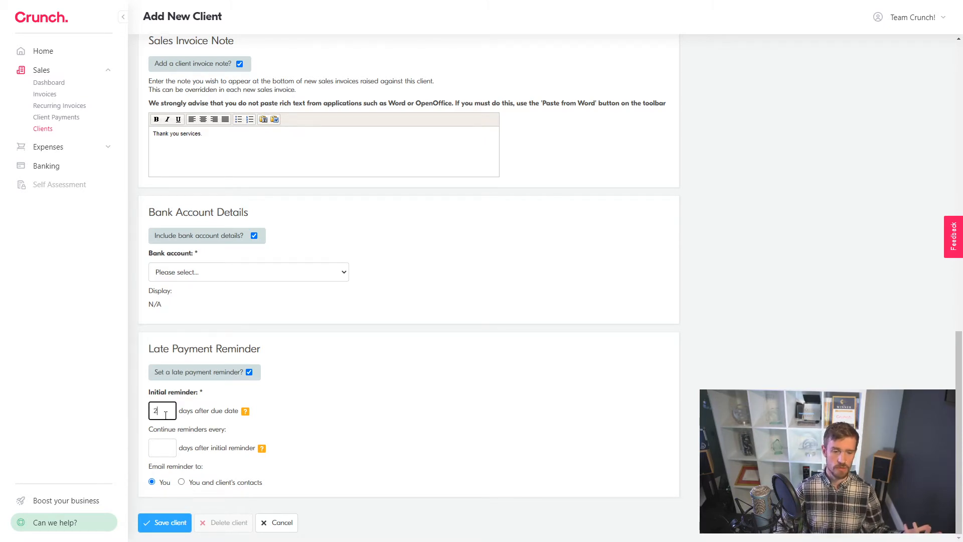
{"action": "left_click", "coordinate": [420, 395]}
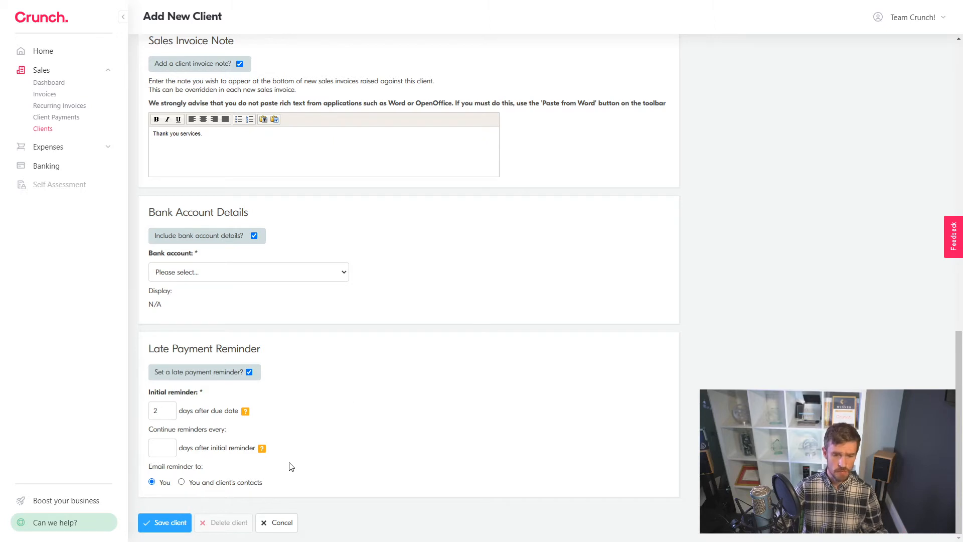
{"action": "left_click", "coordinate": [173, 449]}
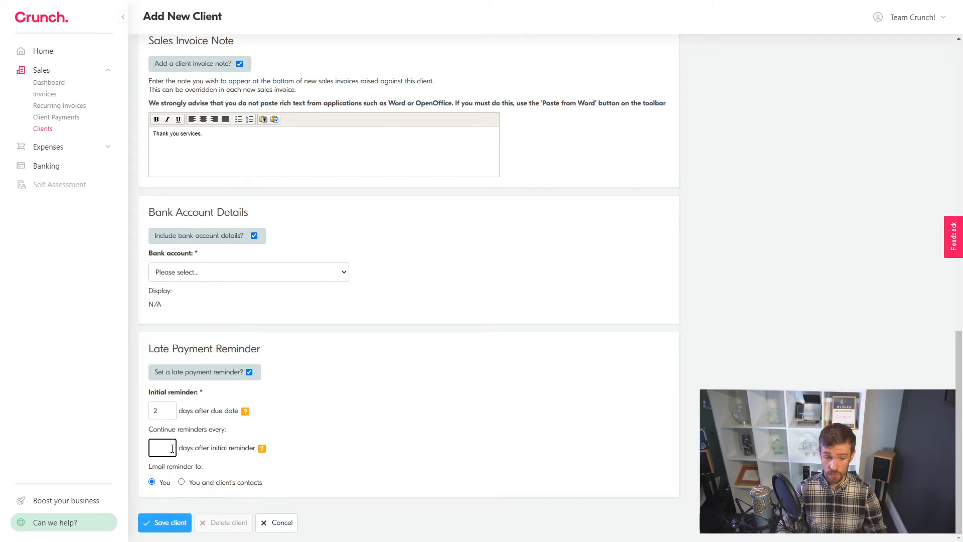
{"action": "left_click", "coordinate": [163, 412]}
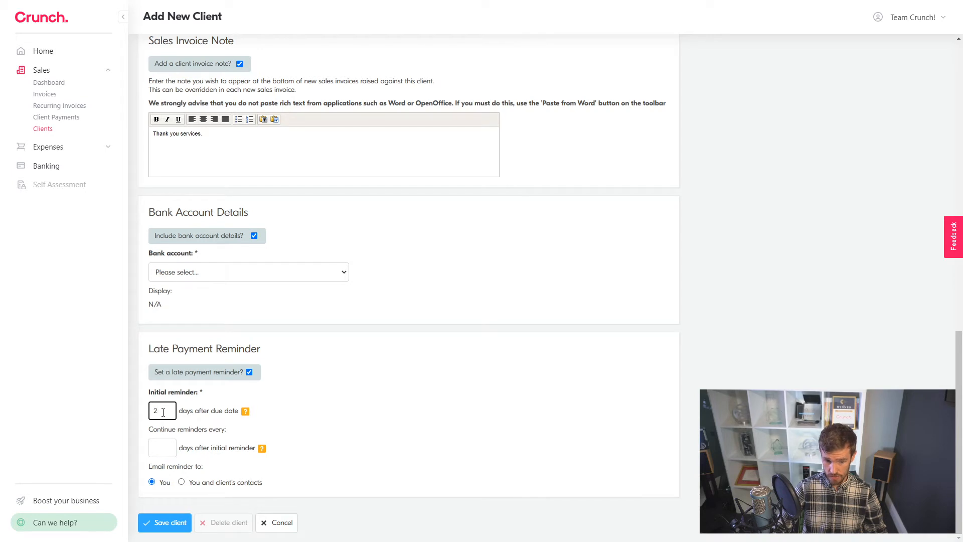
{"action": "left_click", "coordinate": [154, 449]}
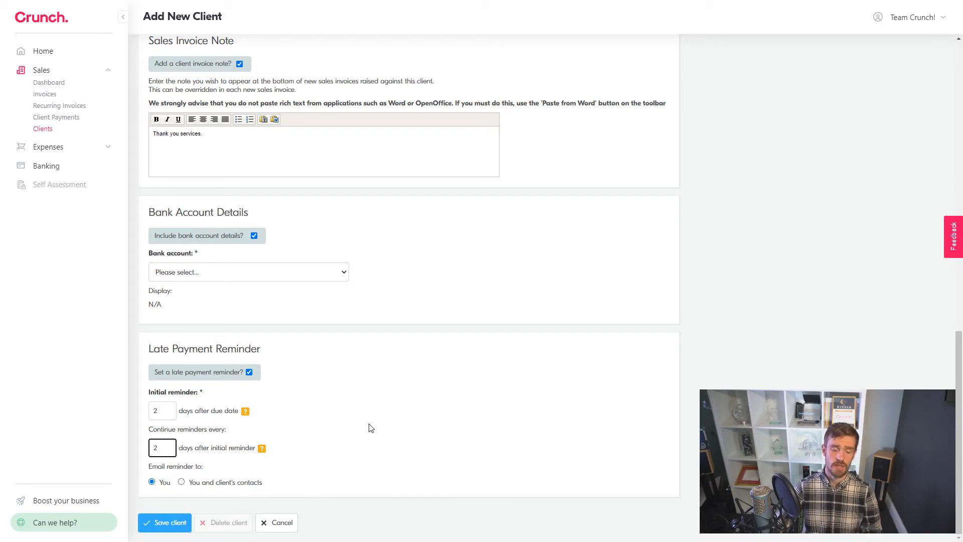
{"action": "left_click", "coordinate": [409, 417]}
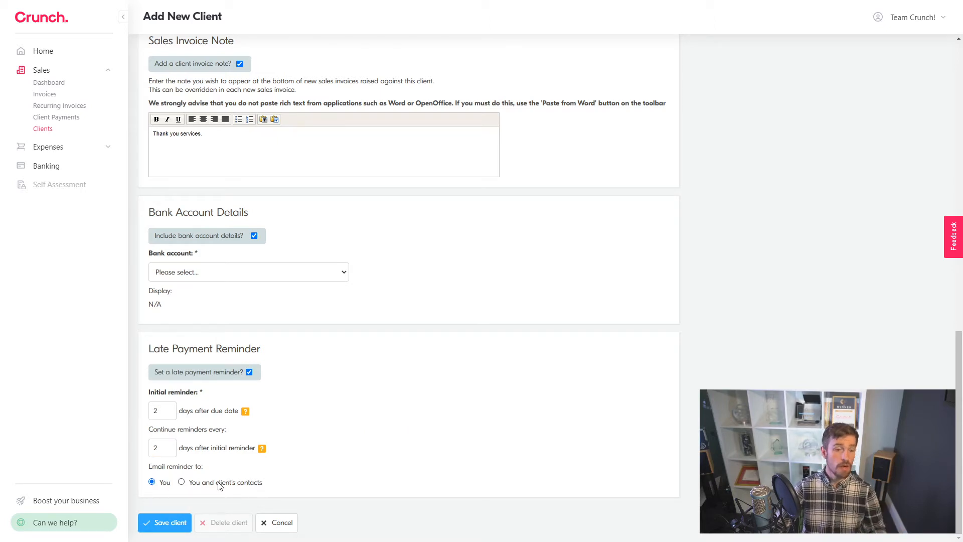
{"action": "left_click", "coordinate": [182, 483]}
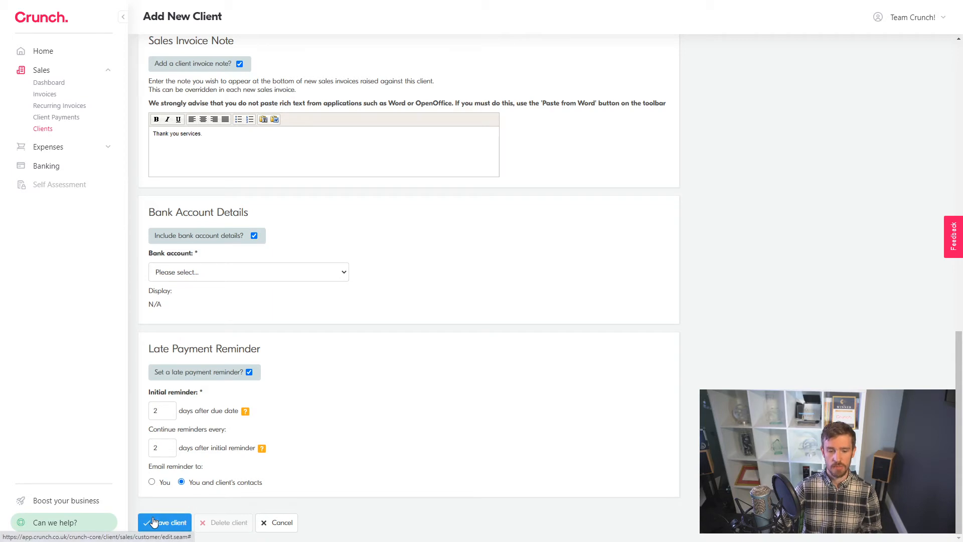
Step: Save the client, select Current Account after the bank account error, and save again
{"action": "left_click", "coordinate": [169, 524]}
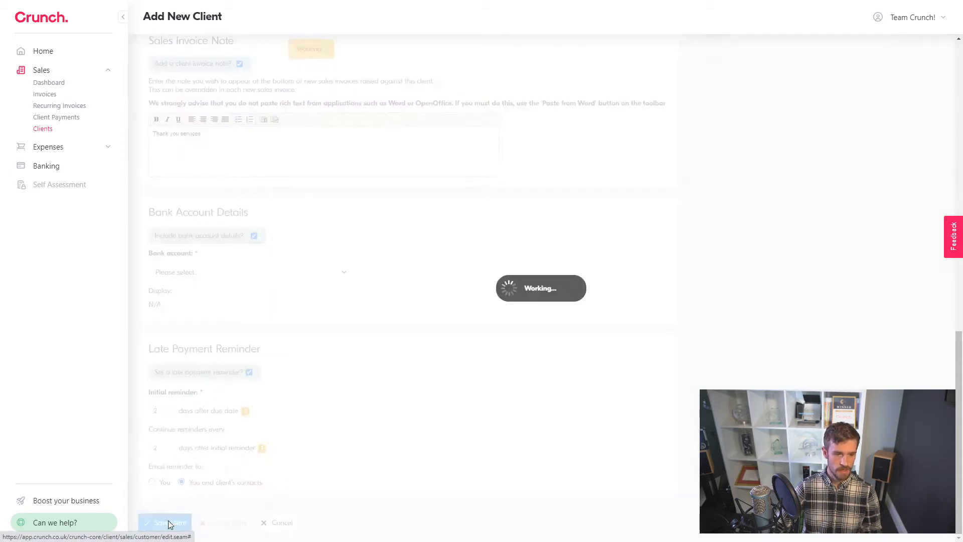
{"action": "left_click", "coordinate": [290, 272]}
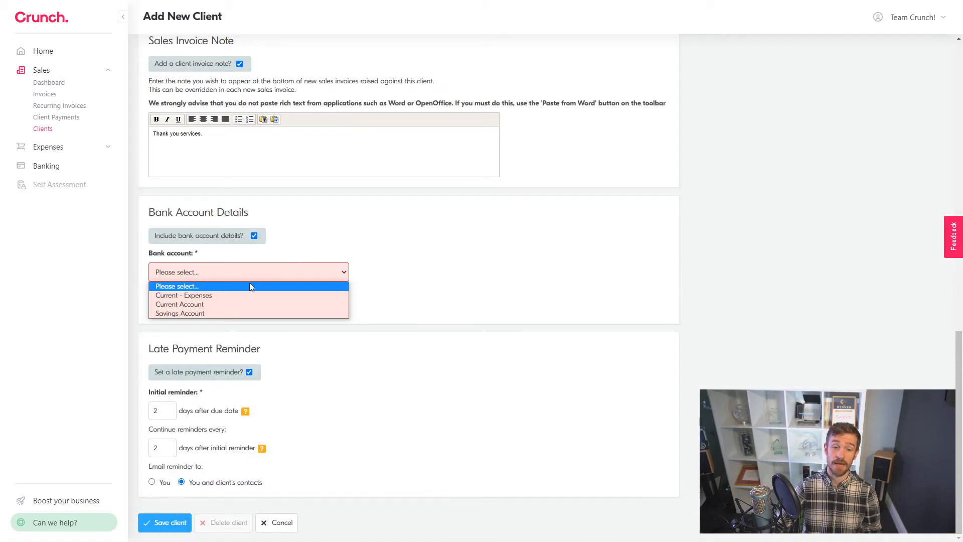
{"action": "left_click", "coordinate": [209, 304]}
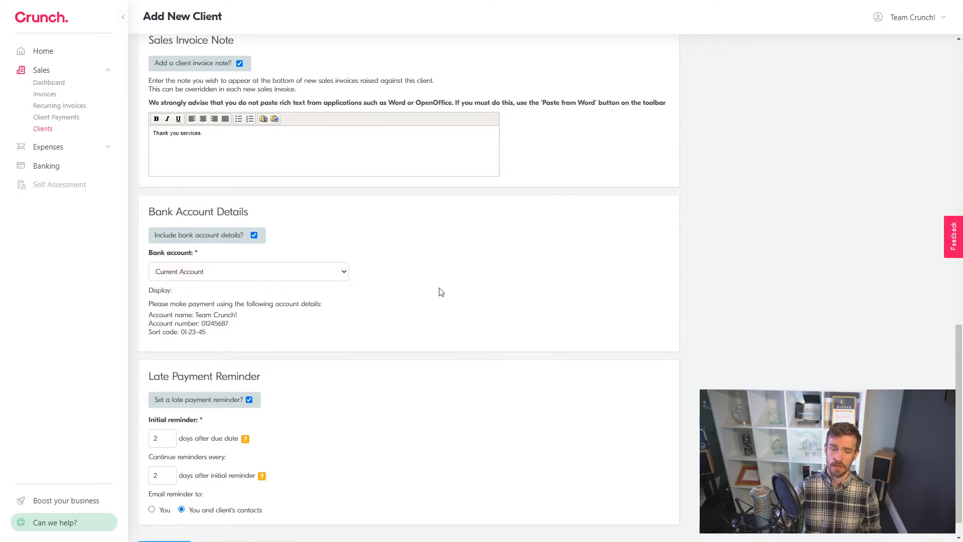
{"action": "scroll", "coordinate": [301, 391], "scroll_direction": "down", "scroll_amount": 1}
{"action": "left_click", "coordinate": [168, 524]}
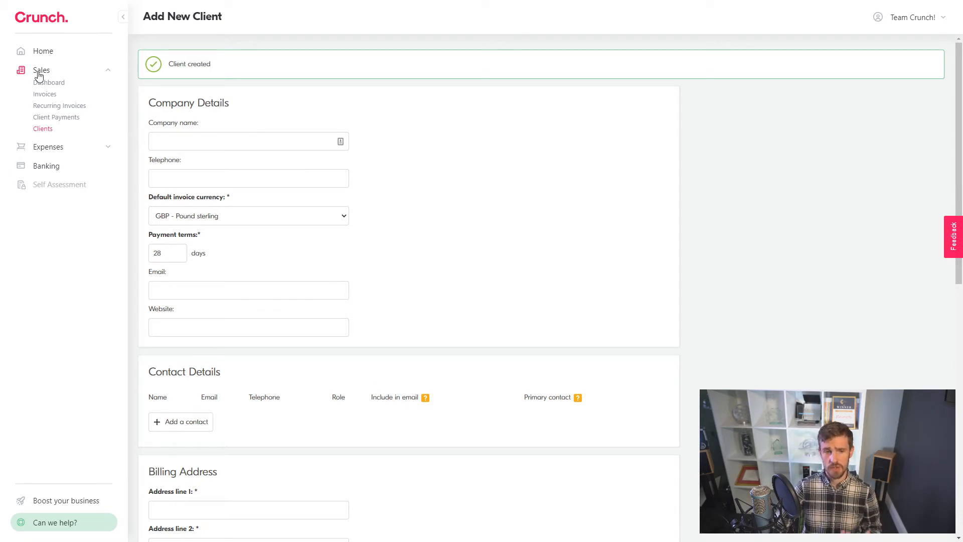
{"action": "left_click", "coordinate": [54, 97]}
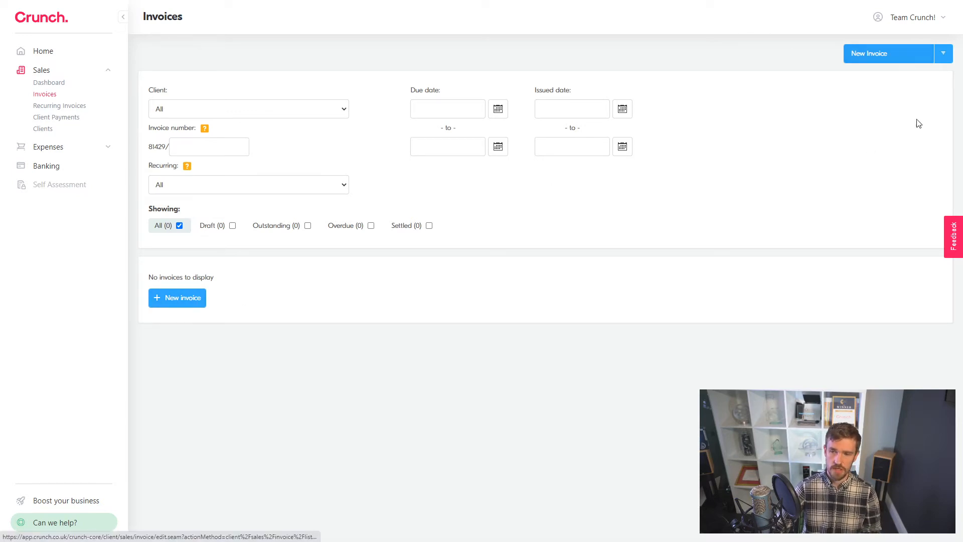
{"action": "left_click", "coordinate": [860, 54]}
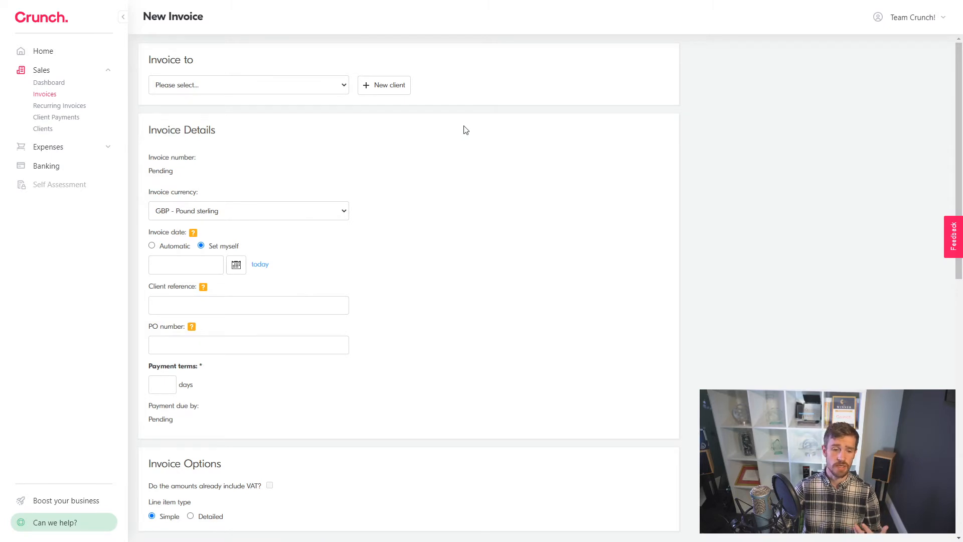
{"action": "scroll", "coordinate": [467, 133], "scroll_direction": "down", "scroll_amount": 5}
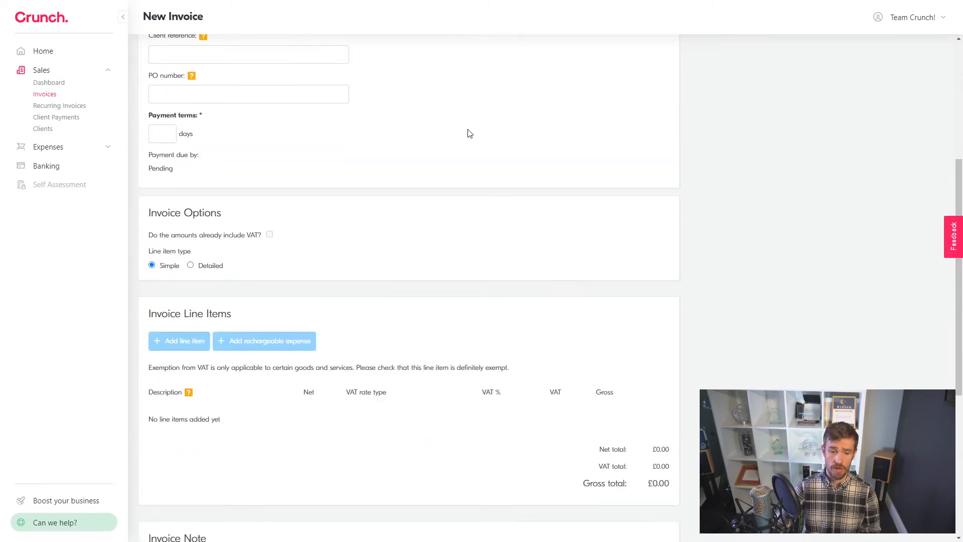
{"action": "scroll", "coordinate": [470, 134], "scroll_direction": "up", "scroll_amount": 4}
{"action": "scroll", "coordinate": [470, 134], "scroll_direction": "down", "scroll_amount": 10}
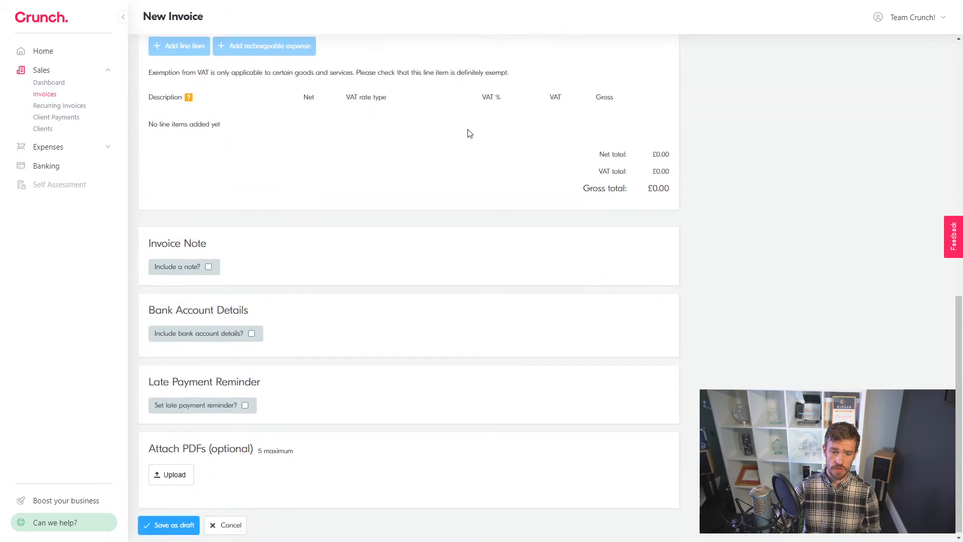
{"action": "scroll", "coordinate": [470, 134], "scroll_direction": "up", "scroll_amount": 3}
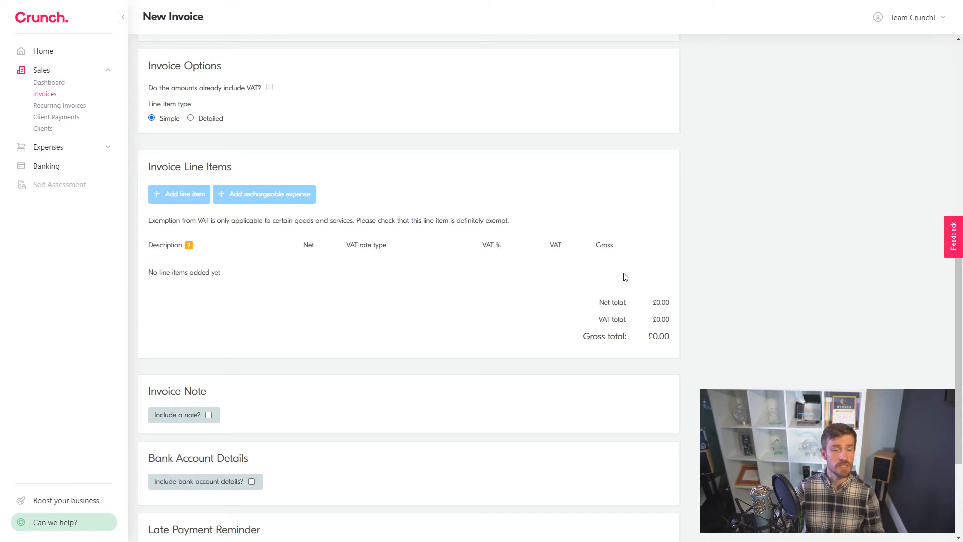
{"action": "scroll", "coordinate": [511, 208], "scroll_direction": "up", "scroll_amount": 8}
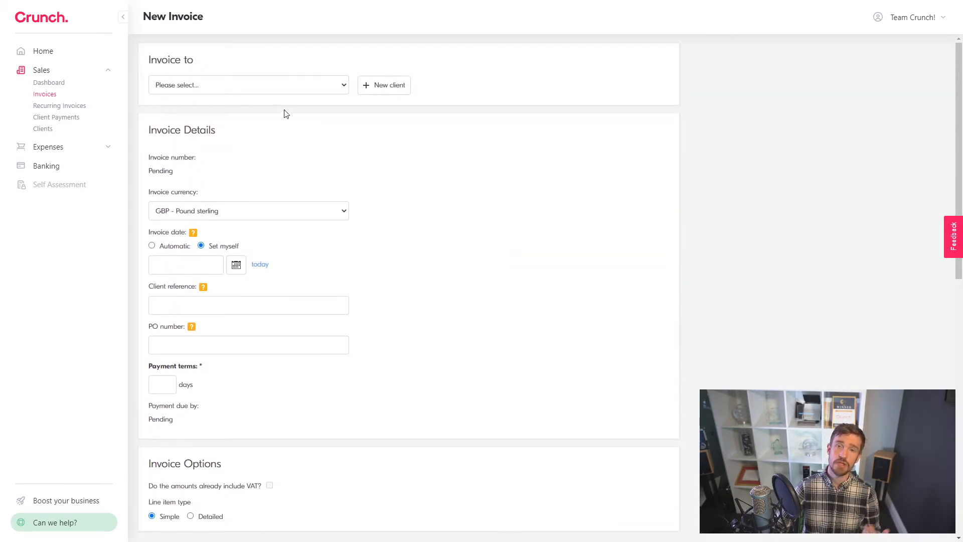
Step: Select Google in the Invoice to list and review the auto-filled contact and address
{"action": "left_click", "coordinate": [199, 93]}
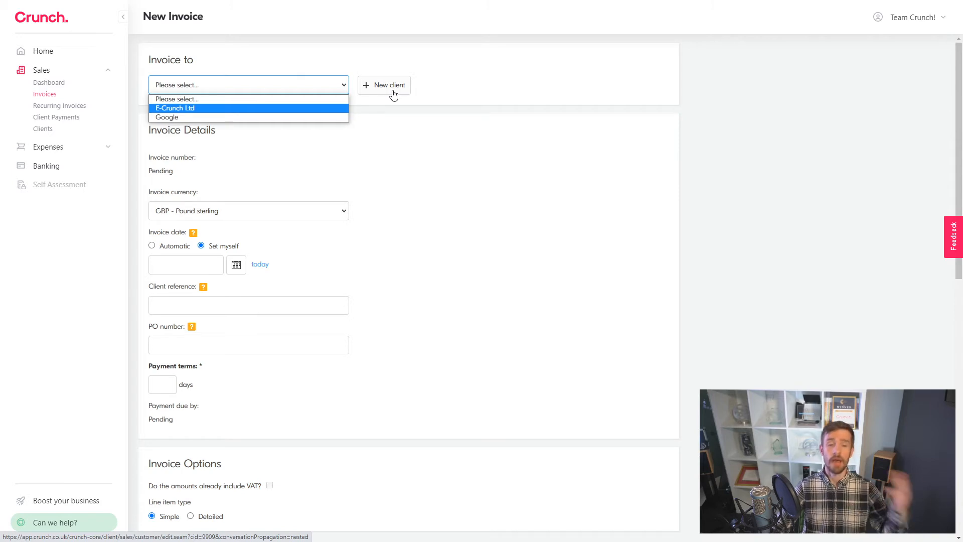
{"action": "left_click", "coordinate": [284, 119]}
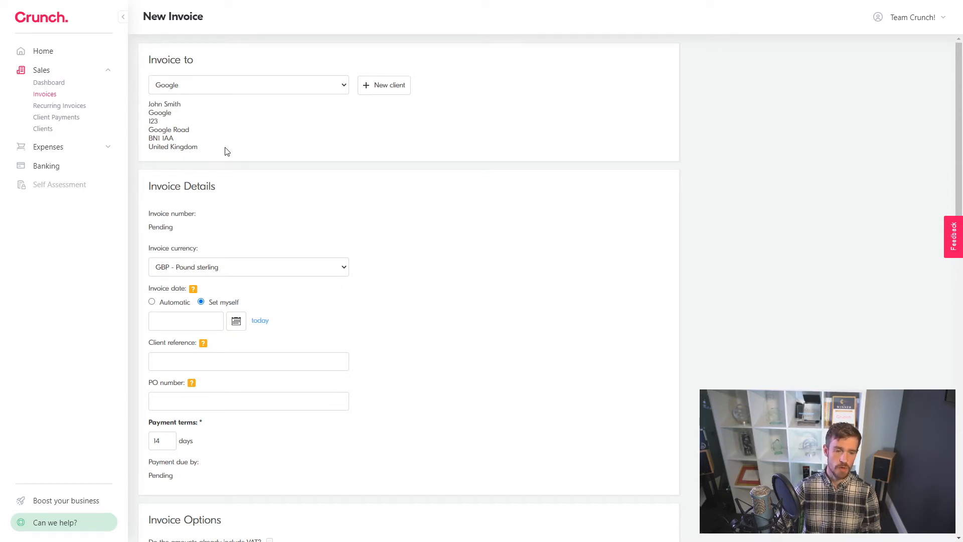
{"action": "scroll", "coordinate": [227, 152], "scroll_direction": "down", "scroll_amount": 2}
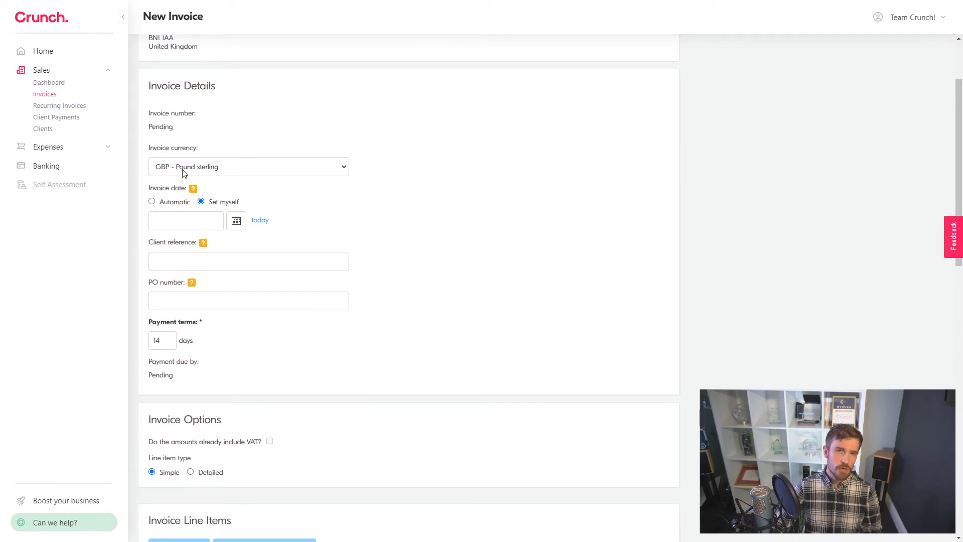
{"action": "scroll", "coordinate": [293, 123], "scroll_direction": "up", "scroll_amount": 2}
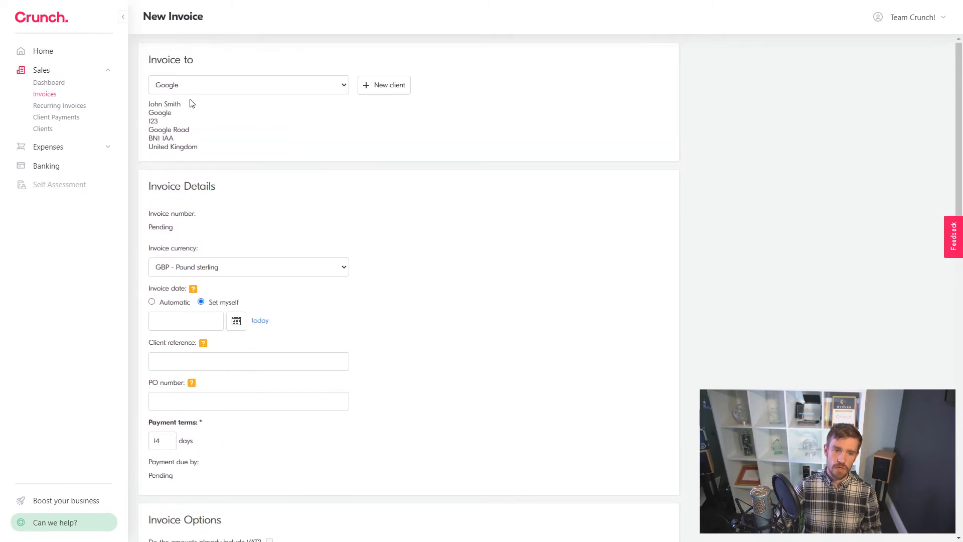
{"action": "scroll", "coordinate": [251, 161], "scroll_direction": "down", "scroll_amount": 1}
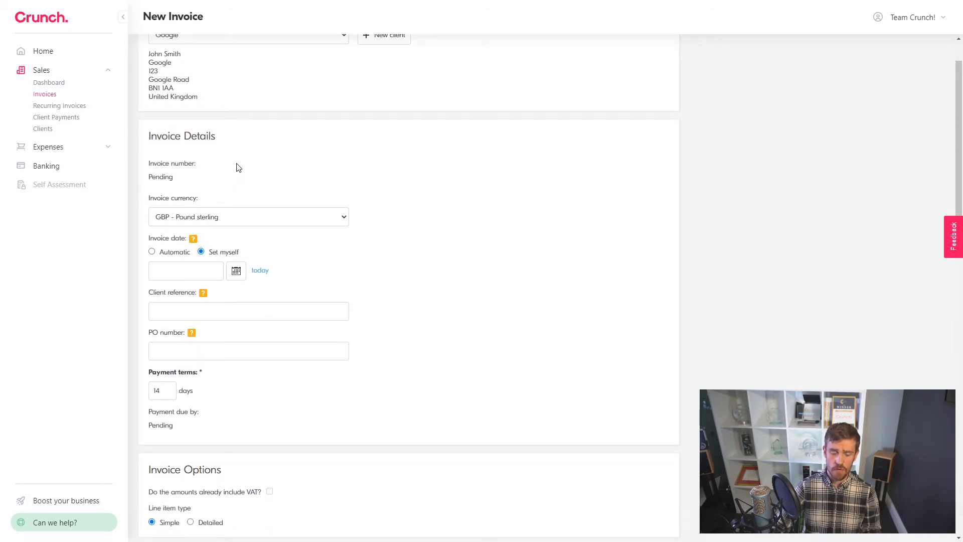
{"action": "scroll", "coordinate": [238, 168], "scroll_direction": "down", "scroll_amount": 1}
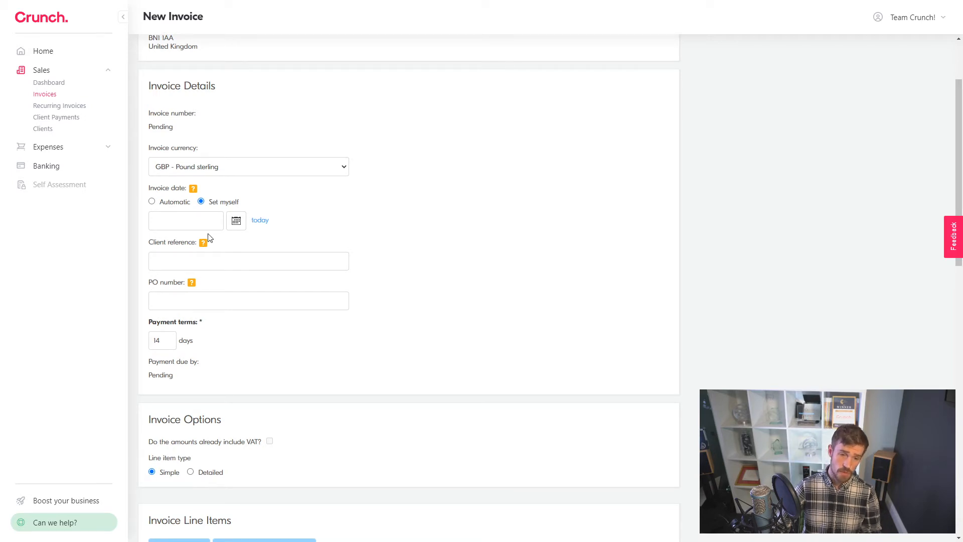
Step: Set the invoice date to today, 03/11/2020
{"action": "left_click", "coordinate": [196, 219]}
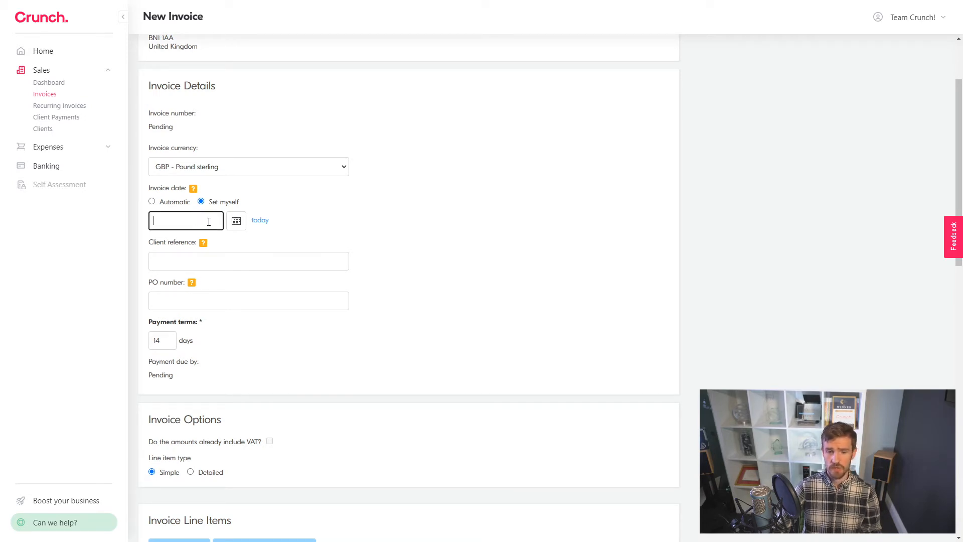
{"action": "left_click", "coordinate": [237, 221]}
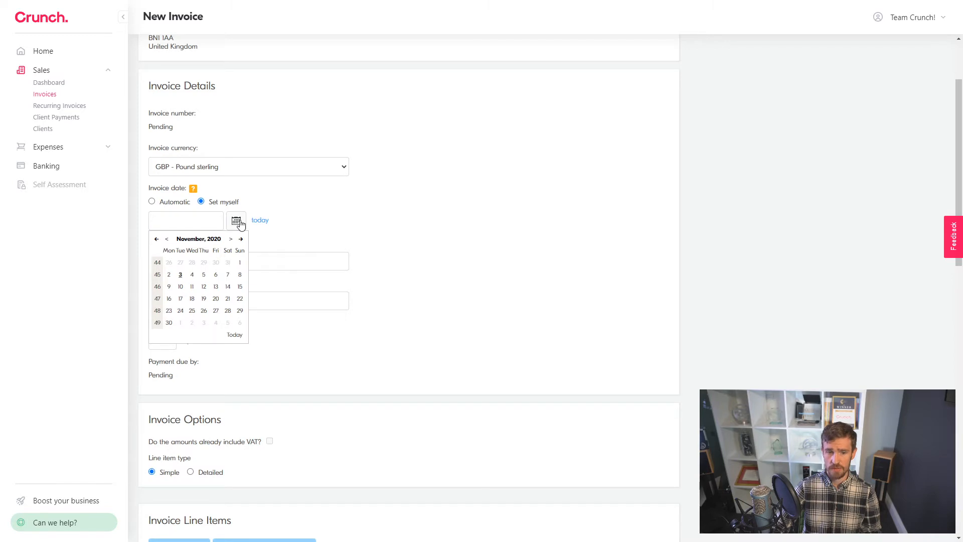
{"action": "left_click", "coordinate": [325, 235]}
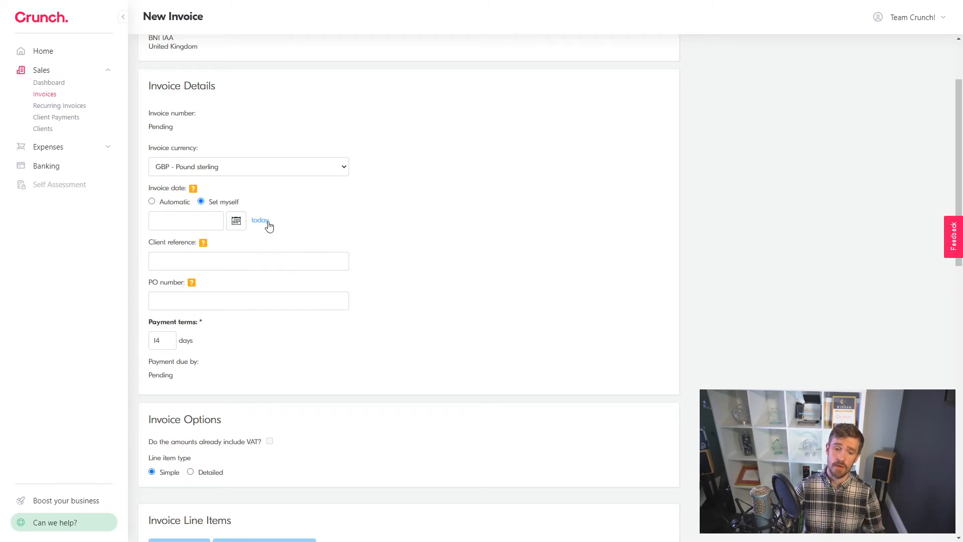
{"action": "left_click", "coordinate": [262, 222]}
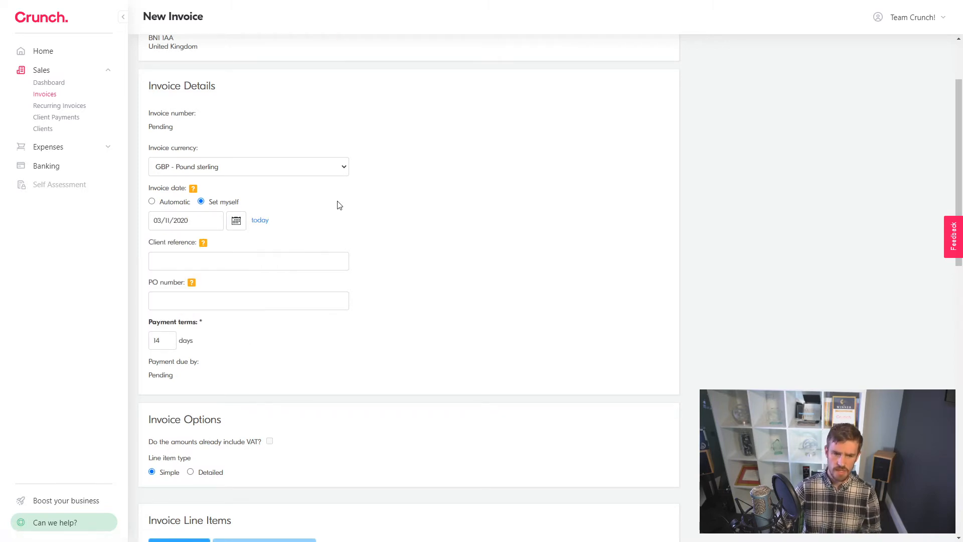
{"action": "scroll", "coordinate": [338, 207], "scroll_direction": "down", "scroll_amount": 1}
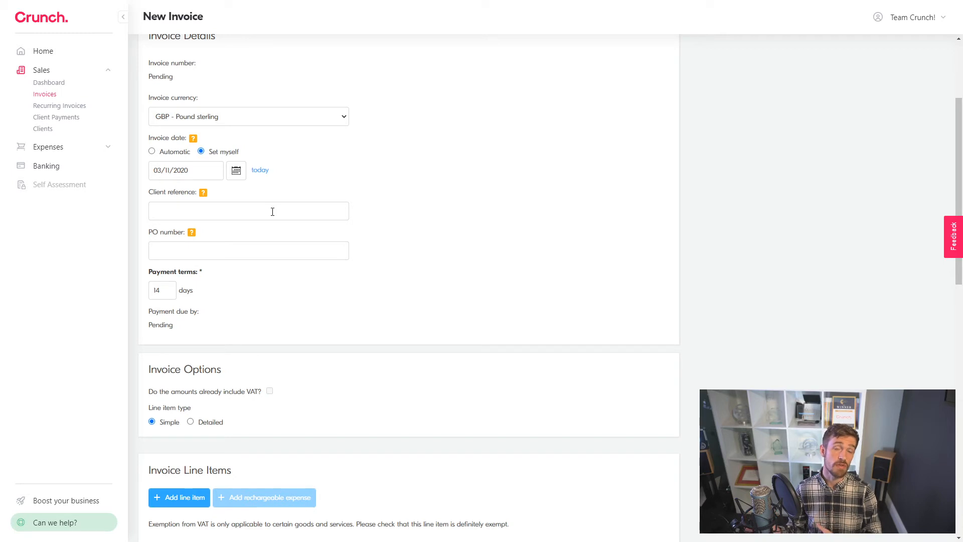
Step: Enter 0012/215 as the client reference
{"action": "left_click", "coordinate": [272, 212]}
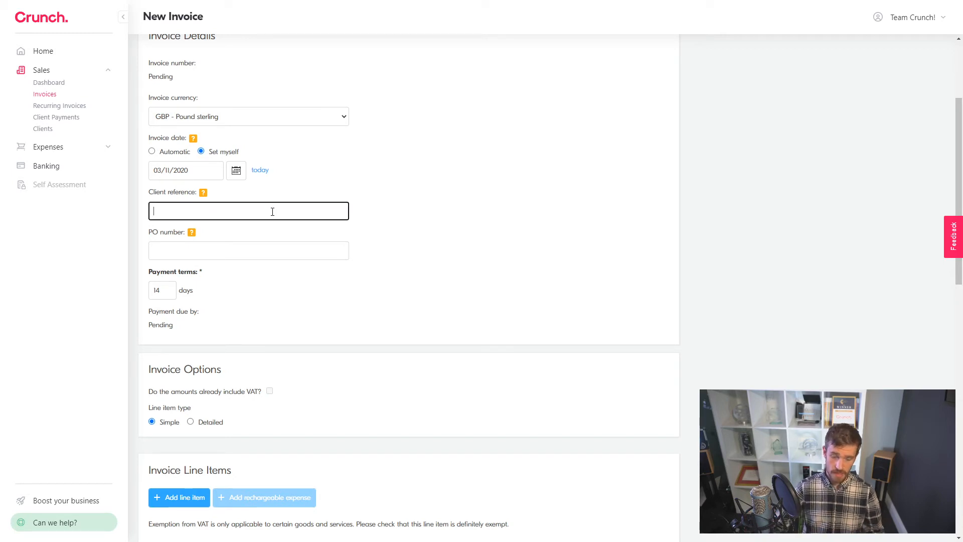
{"action": "type", "text": "00"}
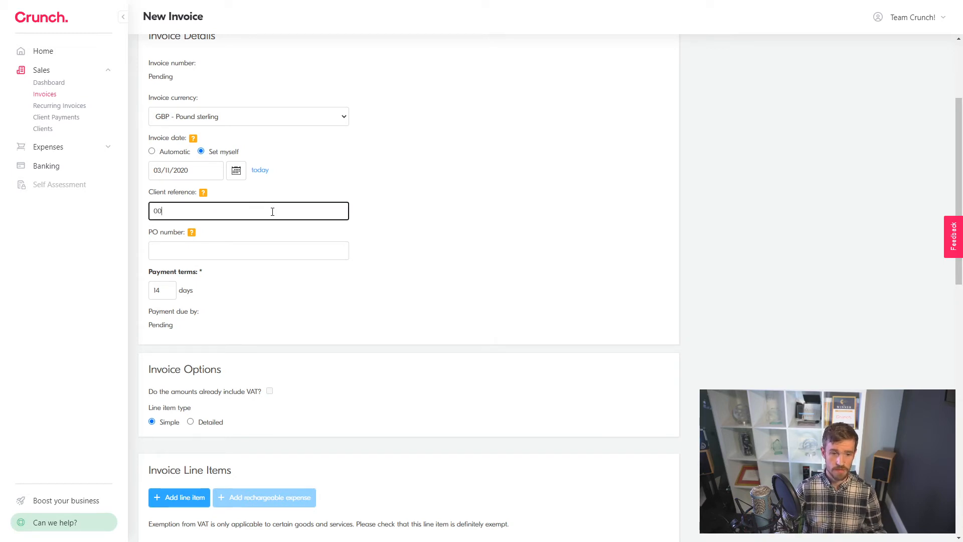
{"action": "type", "text": "12"}
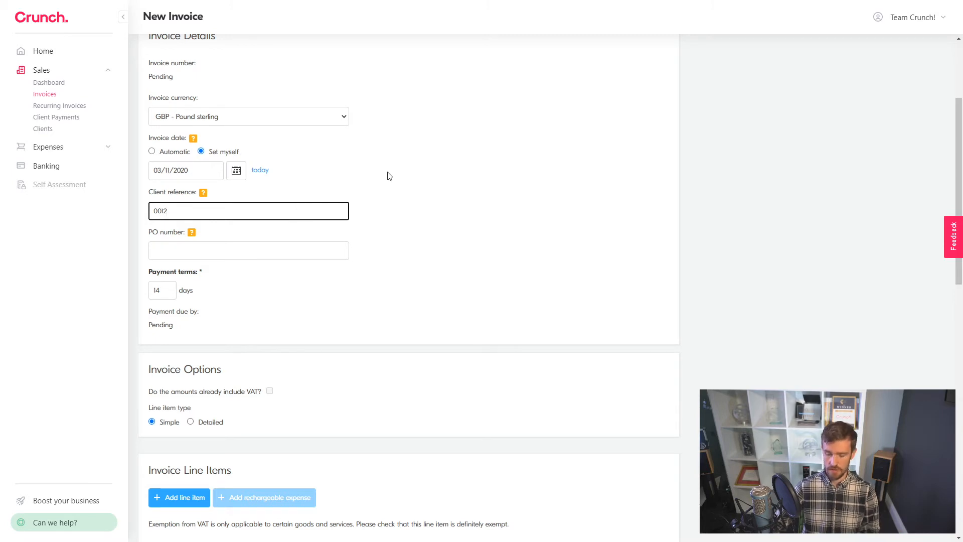
{"action": "type", "text": "/215"}
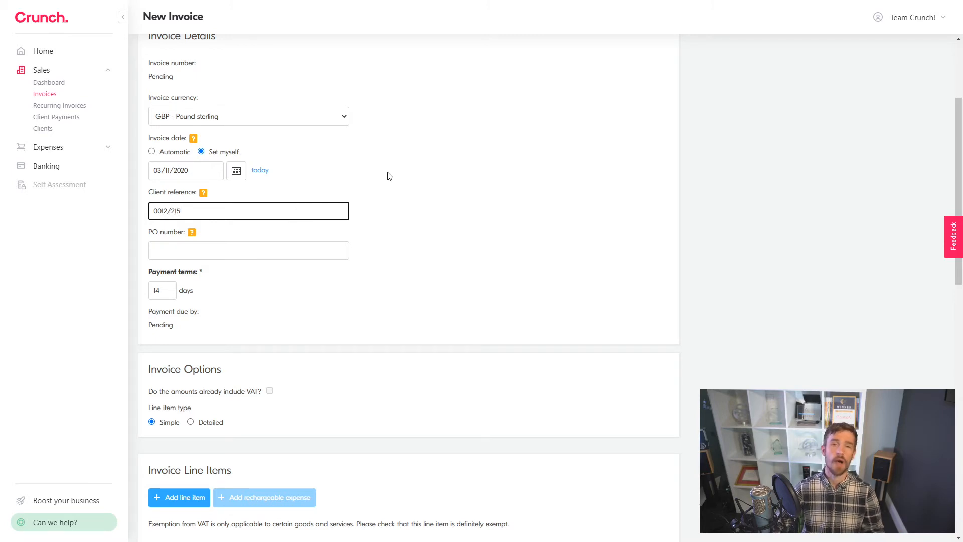
{"action": "left_click", "coordinate": [388, 176]}
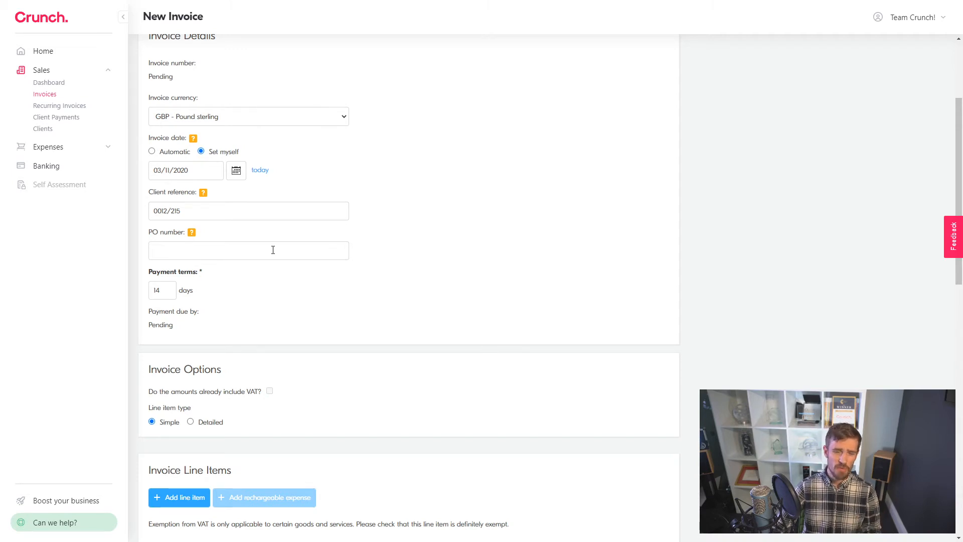
{"action": "mouse_move", "coordinate": [191, 233]}
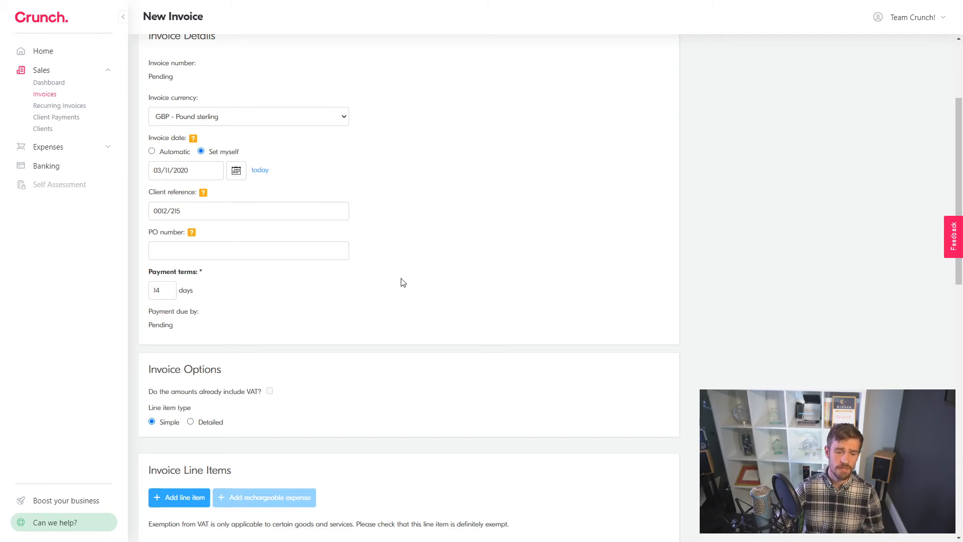
{"action": "scroll", "coordinate": [397, 282], "scroll_direction": "down", "scroll_amount": 3}
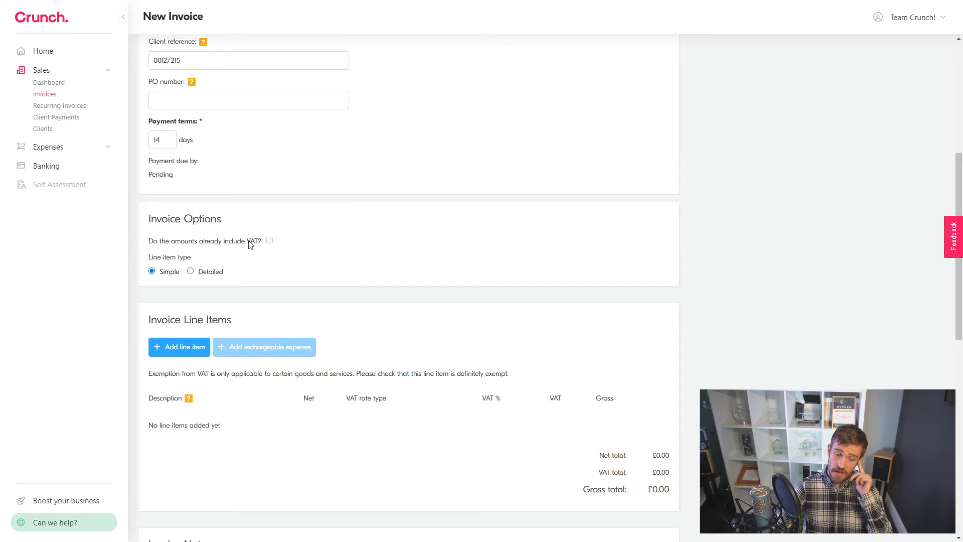
{"action": "left_click", "coordinate": [192, 272]}
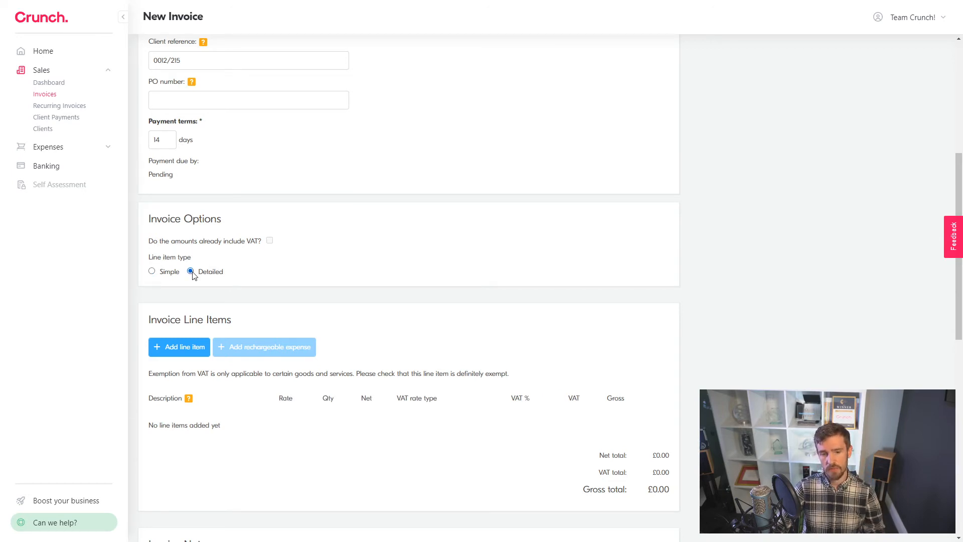
{"action": "left_click", "coordinate": [154, 272]}
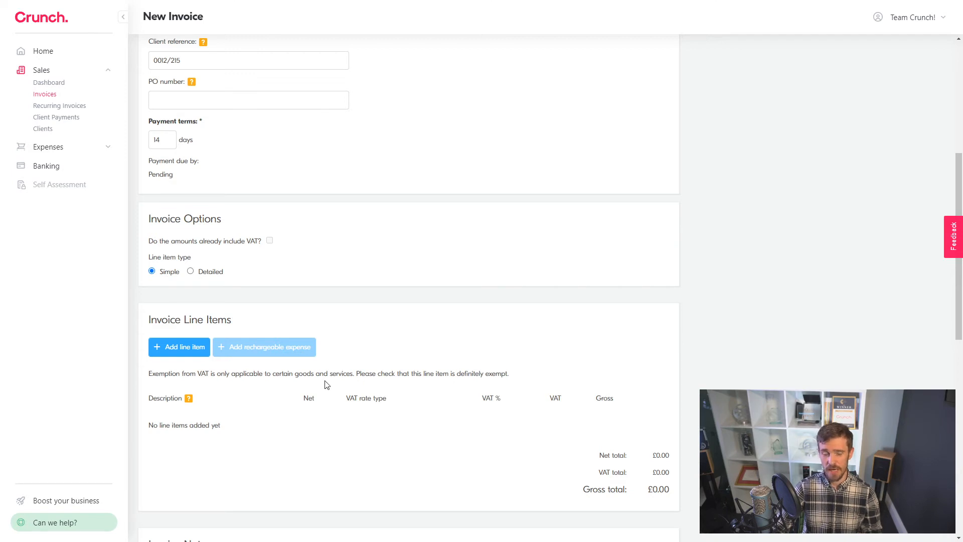
{"action": "left_click", "coordinate": [191, 272]}
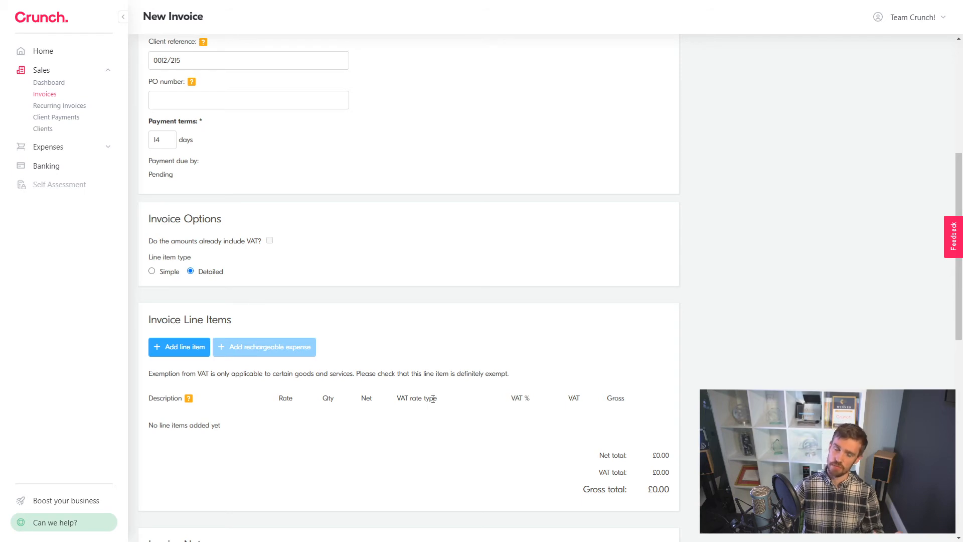
{"action": "left_click", "coordinate": [152, 272]}
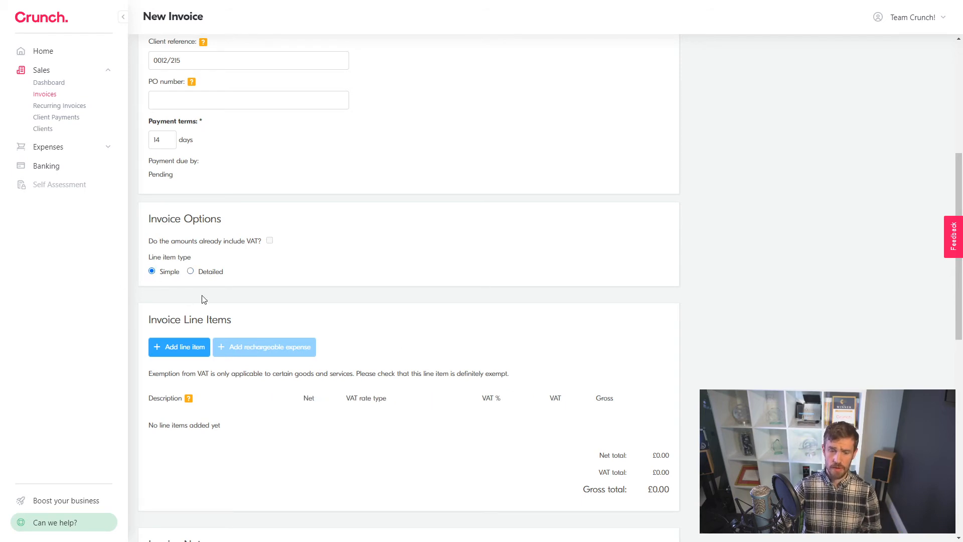
{"action": "scroll", "coordinate": [203, 300], "scroll_direction": "down", "scroll_amount": 2}
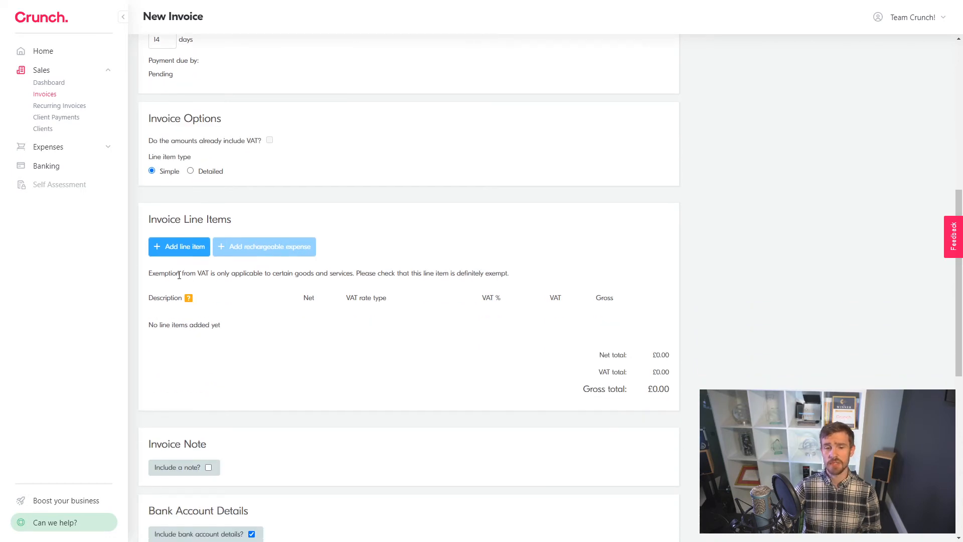
Step: Add a 'My Services' line item at £1,000.00 net and save it
{"action": "left_click", "coordinate": [171, 250]}
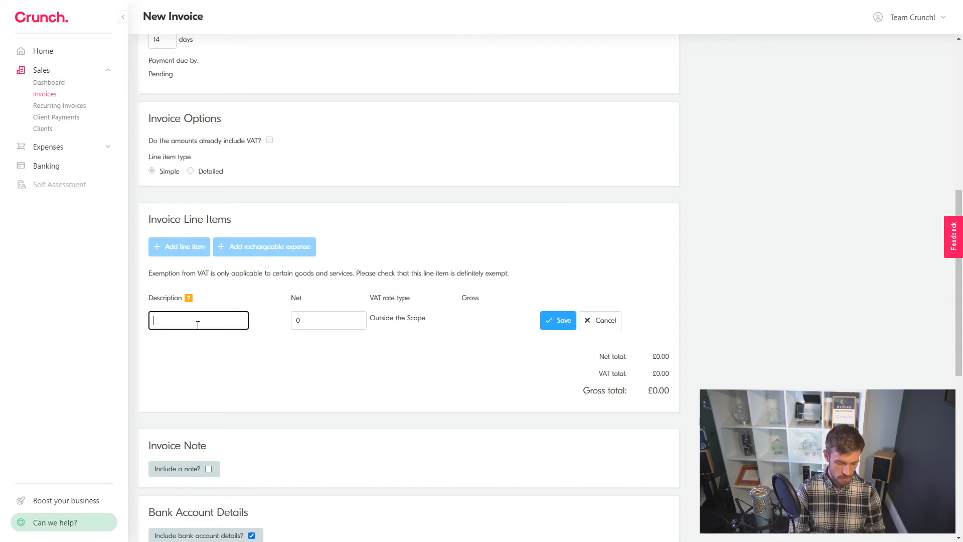
{"action": "type", "text": "My Services"}
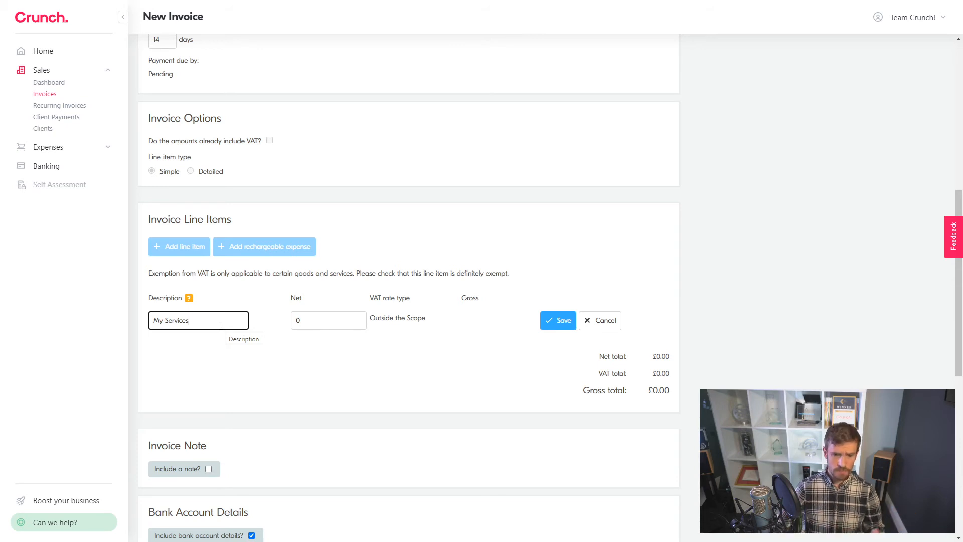
{"action": "left_click", "coordinate": [318, 324]}
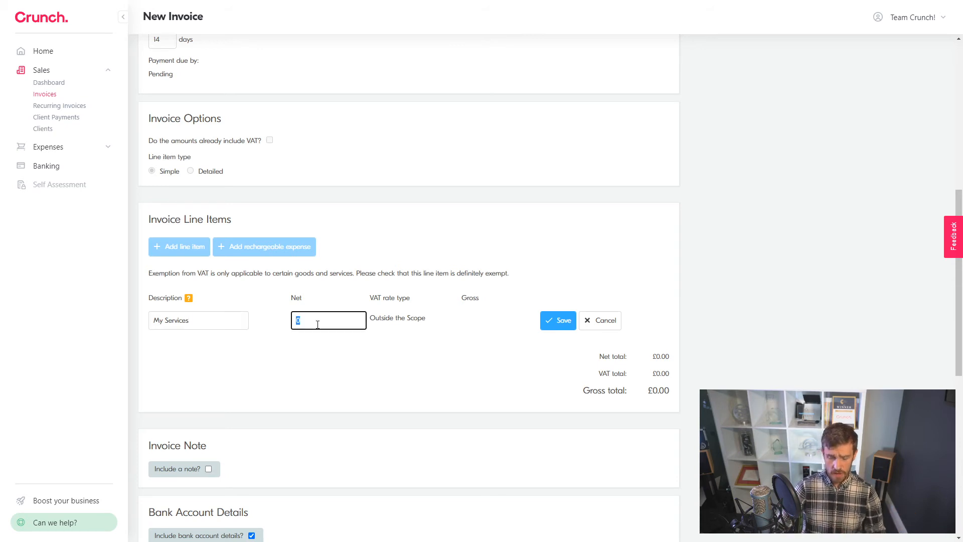
{"action": "type", "text": "1000"}
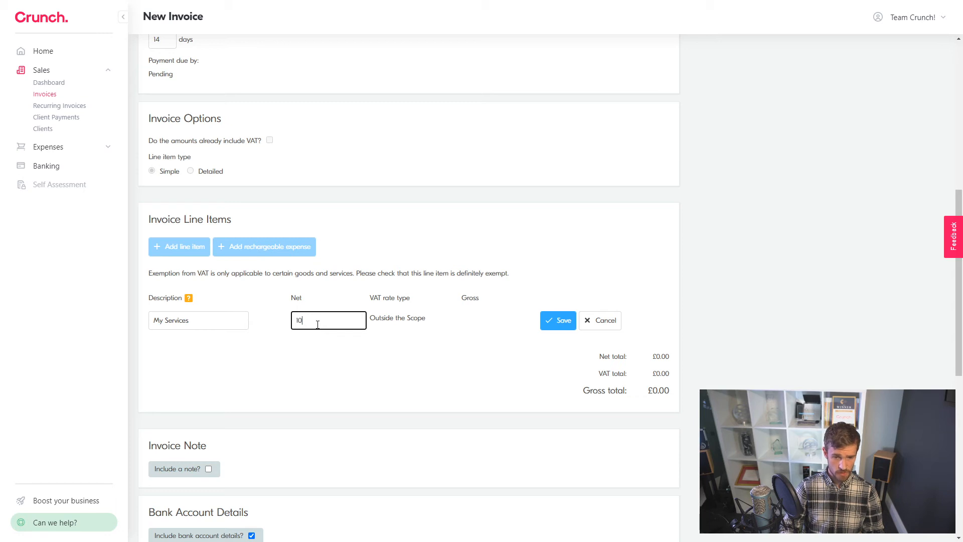
{"action": "left_click", "coordinate": [379, 383]}
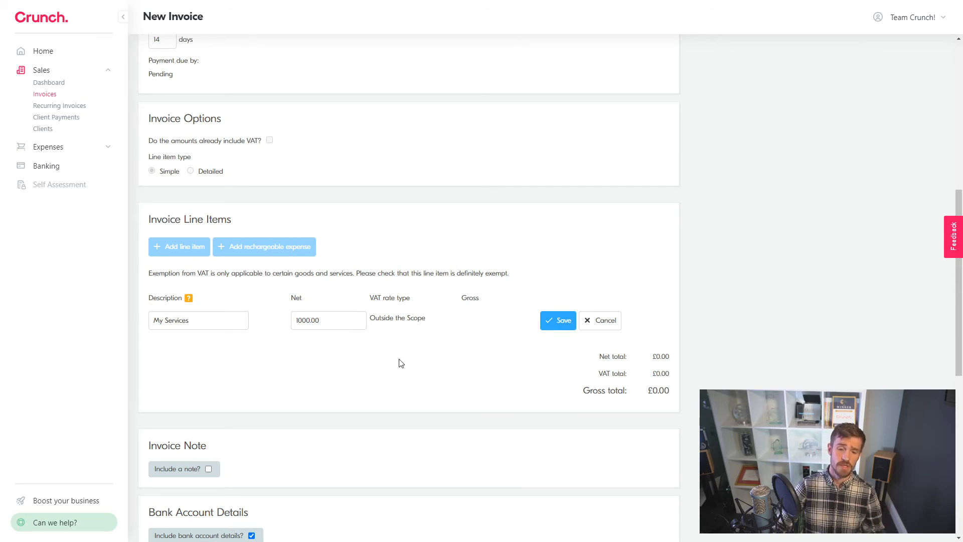
{"action": "left_click", "coordinate": [562, 326]}
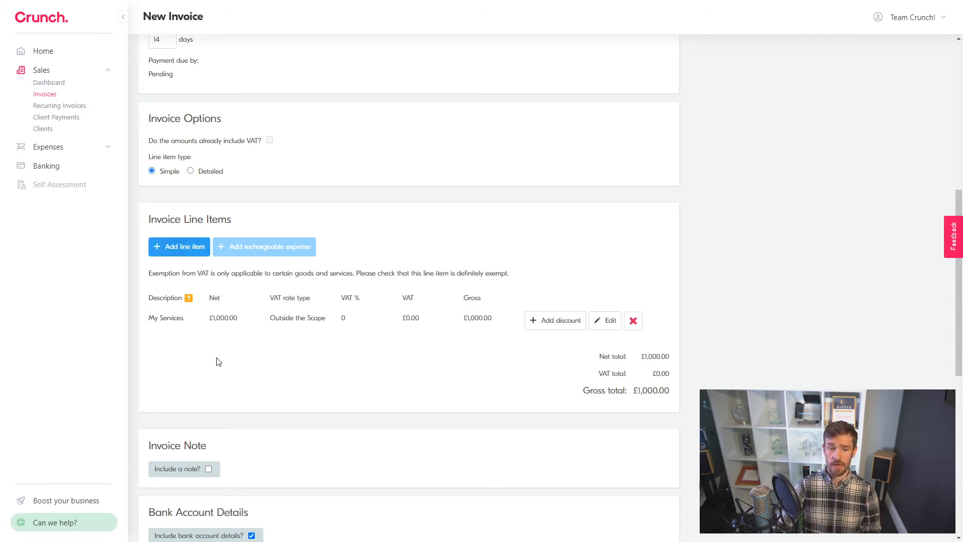
Step: Add a £100 'Discount' line to My Services, bringing the invoice total to £900.00
{"action": "left_click", "coordinate": [184, 250]}
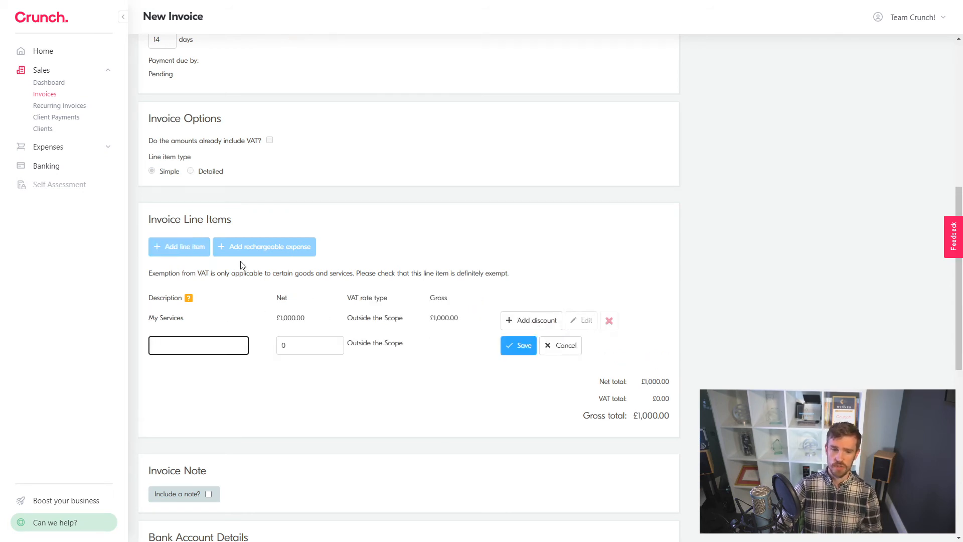
{"action": "left_click", "coordinate": [558, 347]}
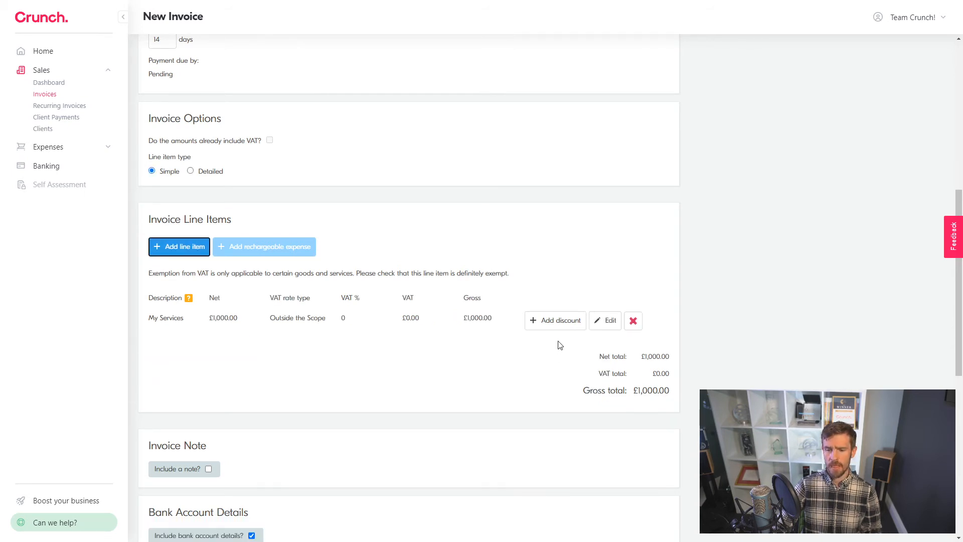
{"action": "left_click", "coordinate": [545, 325]}
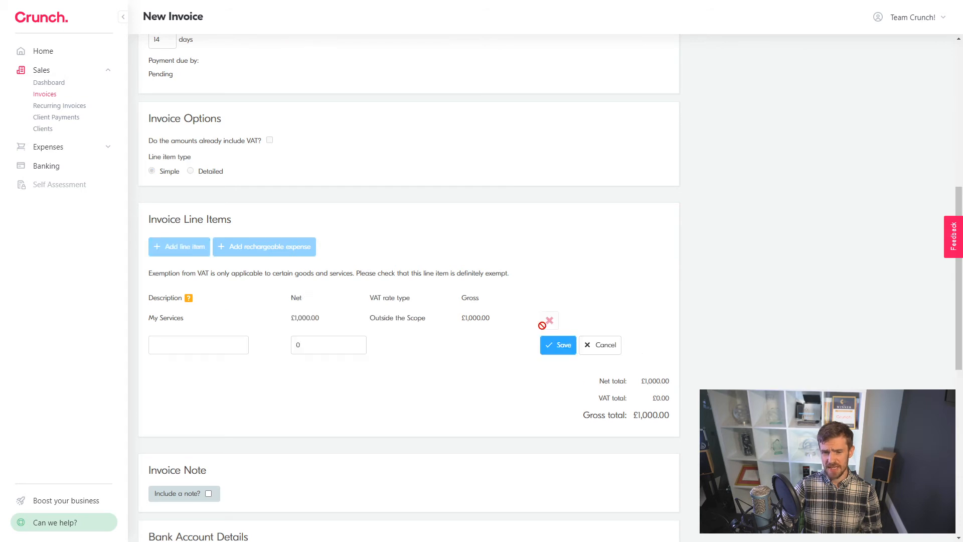
{"action": "left_click", "coordinate": [337, 343]}
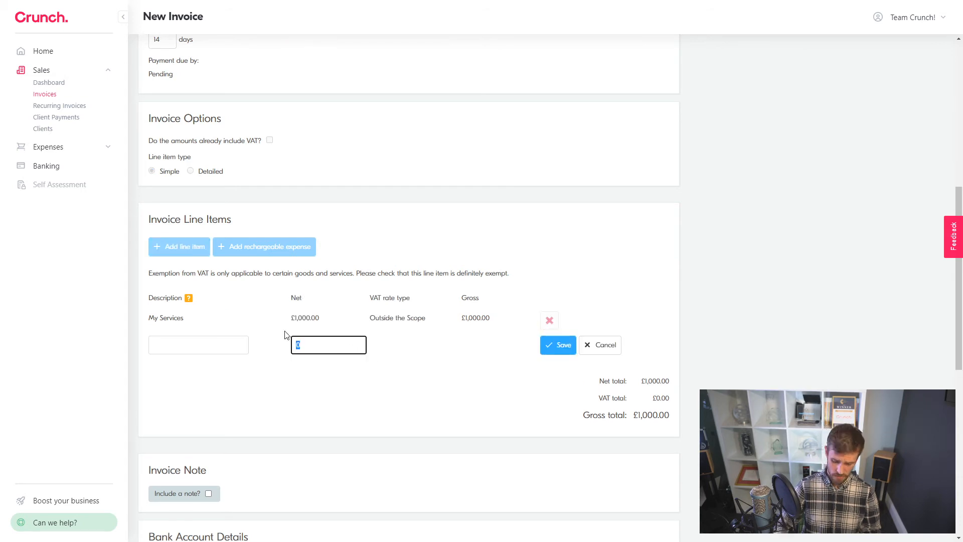
{"action": "type", "text": "100"}
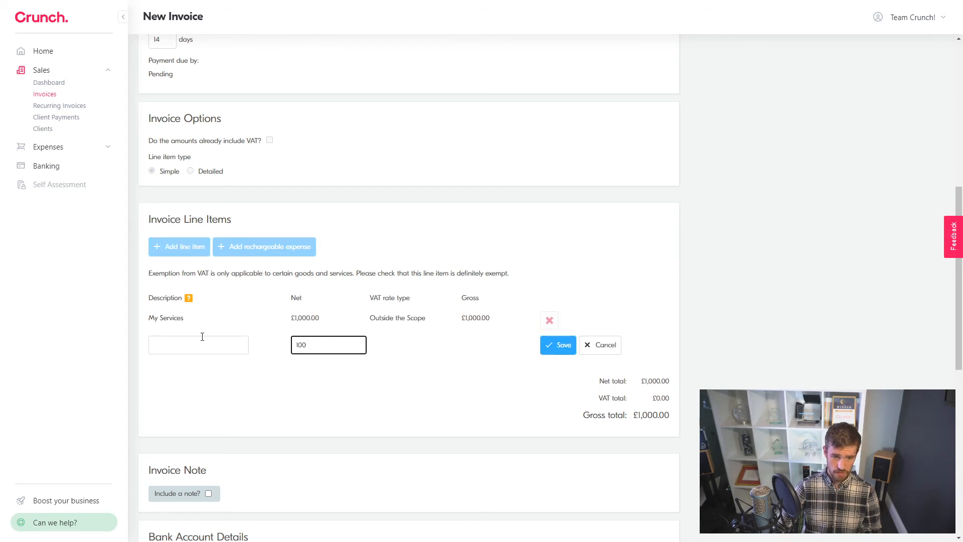
{"action": "left_click", "coordinate": [184, 338]}
{"action": "type", "text": "Discount"}
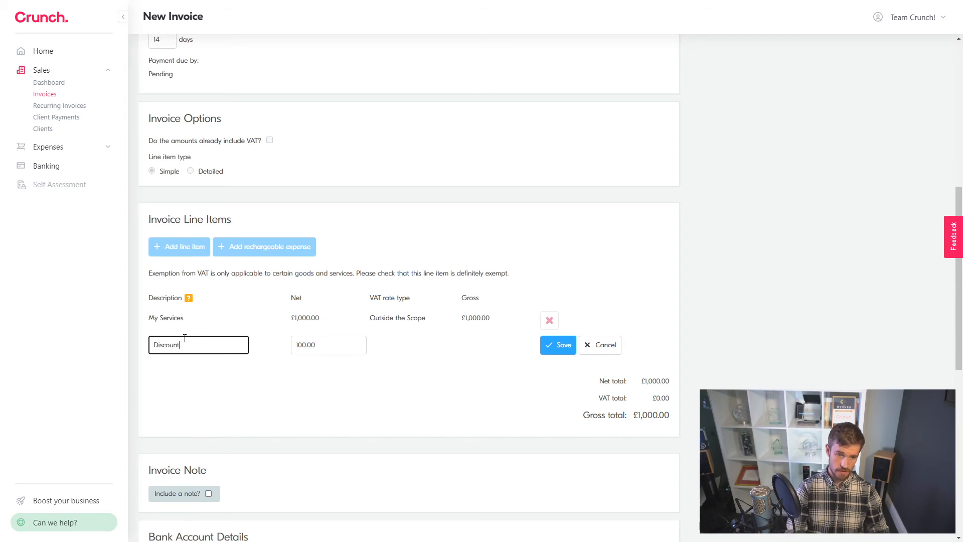
{"action": "left_click", "coordinate": [552, 350]}
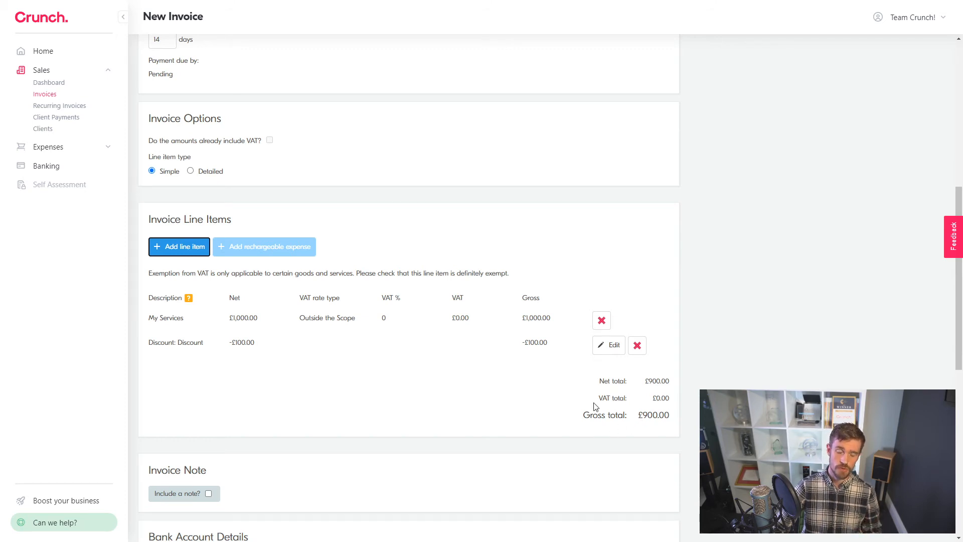
{"action": "left_click", "coordinate": [419, 365]}
{"action": "scroll", "coordinate": [408, 365], "scroll_direction": "down", "scroll_amount": 3}
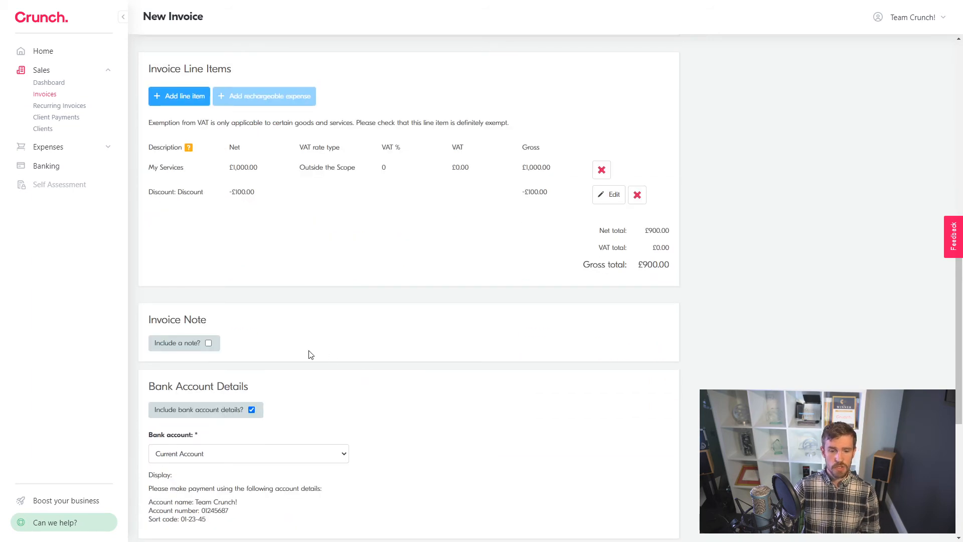
{"action": "scroll", "coordinate": [293, 351], "scroll_direction": "down", "scroll_amount": 2}
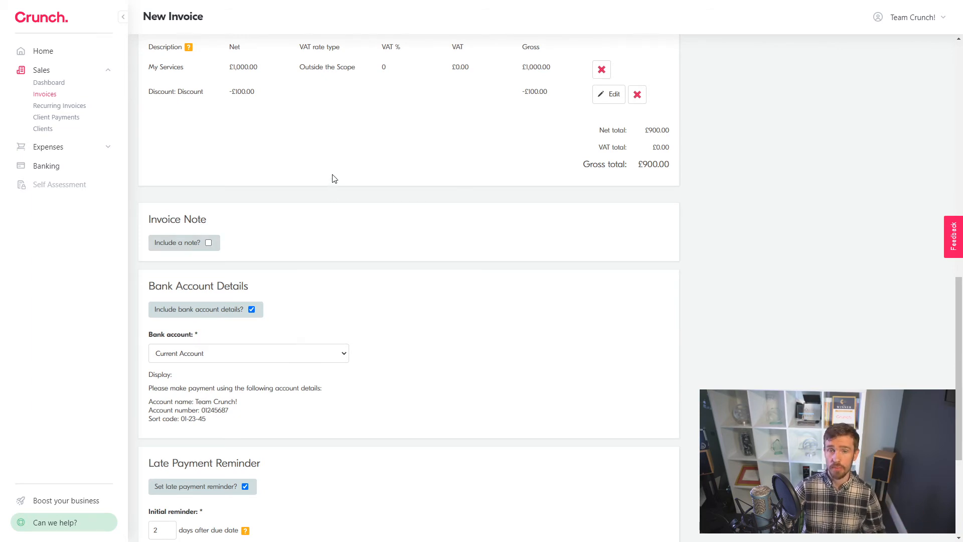
{"action": "scroll", "coordinate": [326, 180], "scroll_direction": "down", "scroll_amount": 2}
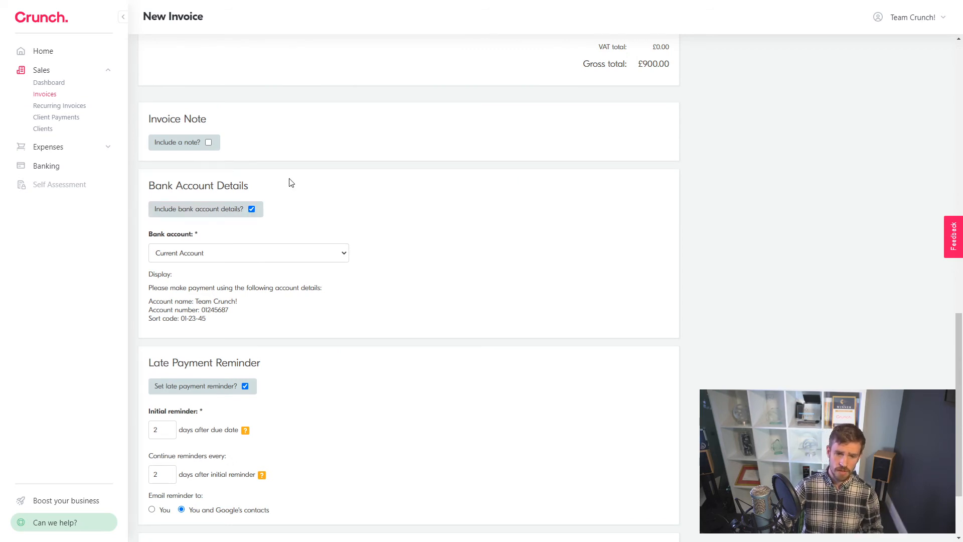
{"action": "scroll", "coordinate": [290, 183], "scroll_direction": "down", "scroll_amount": 2}
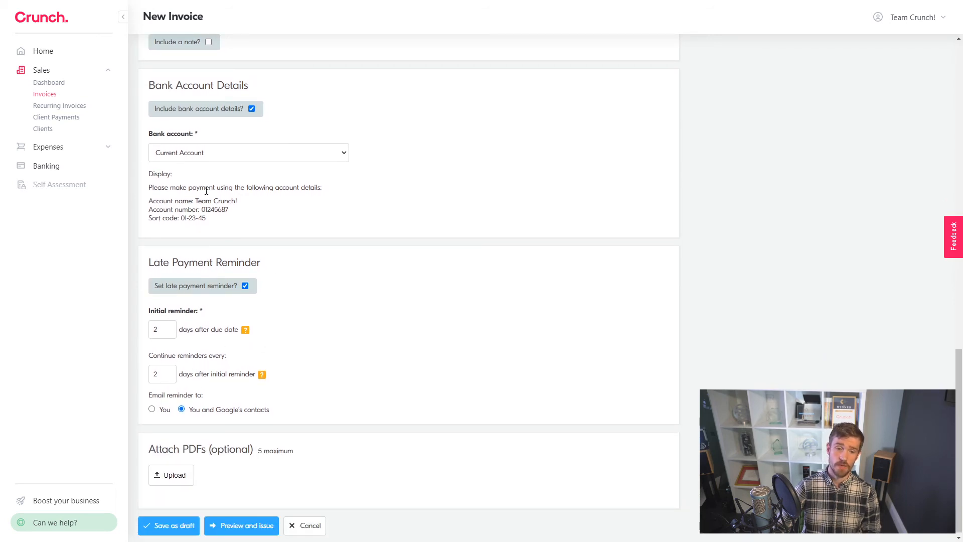
{"action": "left_click", "coordinate": [233, 152]}
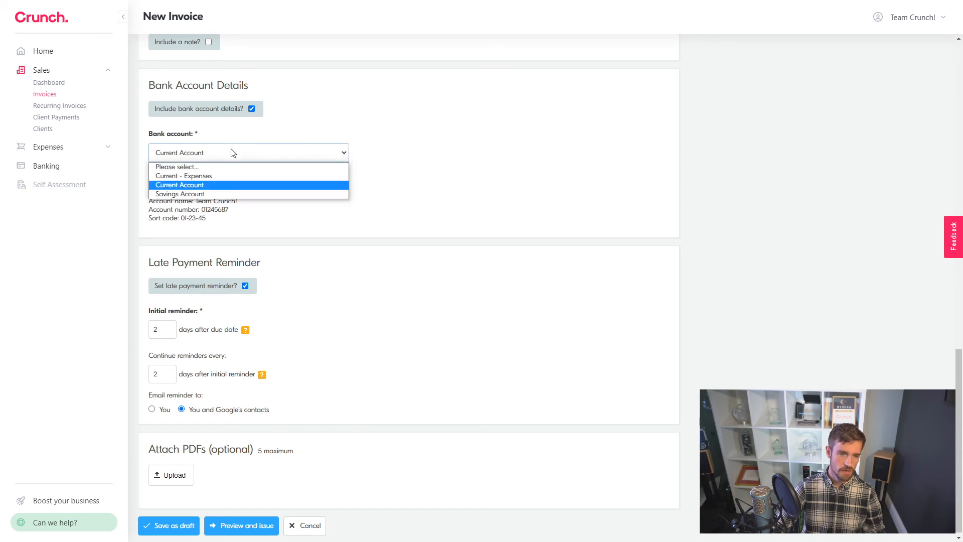
{"action": "left_click", "coordinate": [258, 133]}
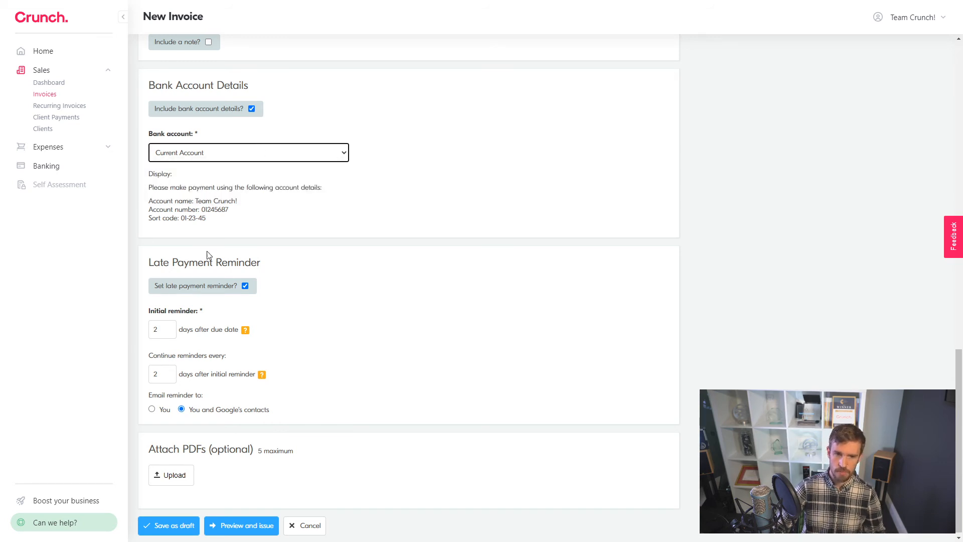
Step: Untick 'Set late payment reminder?' on the invoice
{"action": "left_click", "coordinate": [245, 285]}
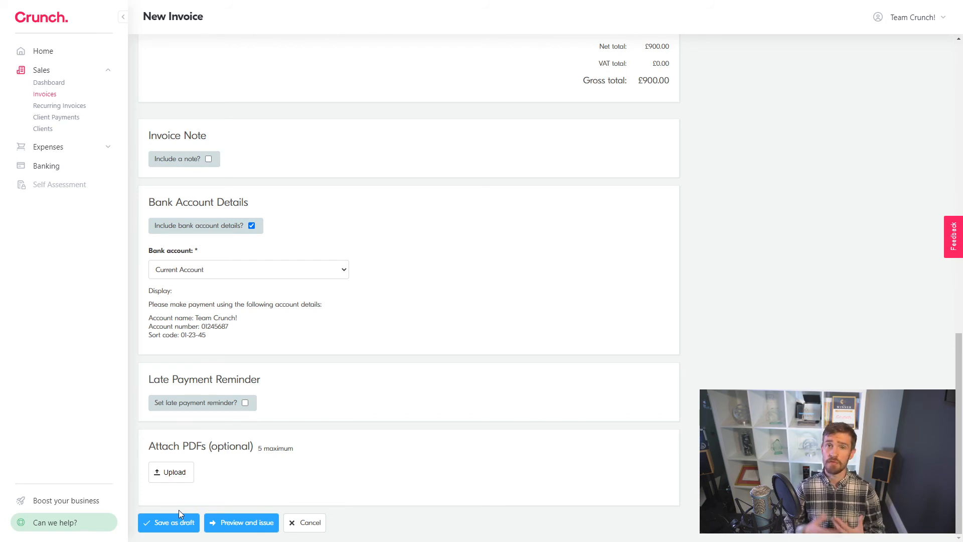
Step: Save the £900.00 invoice with 'Preview and issue' to reach its preview page
{"action": "left_click", "coordinate": [239, 523]}
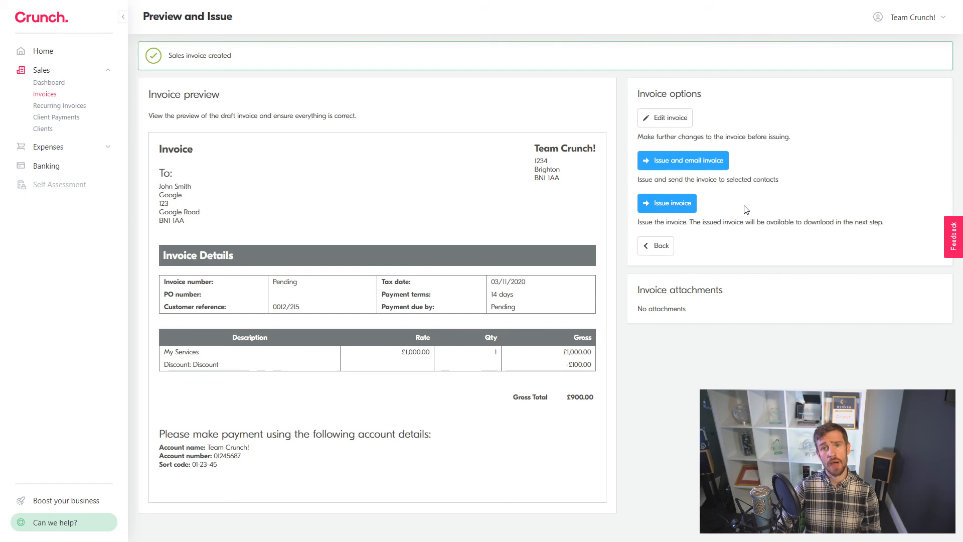
Step: Issue the invoice by email, reviewing the subject and message before sending it to Google
{"action": "left_click", "coordinate": [695, 169]}
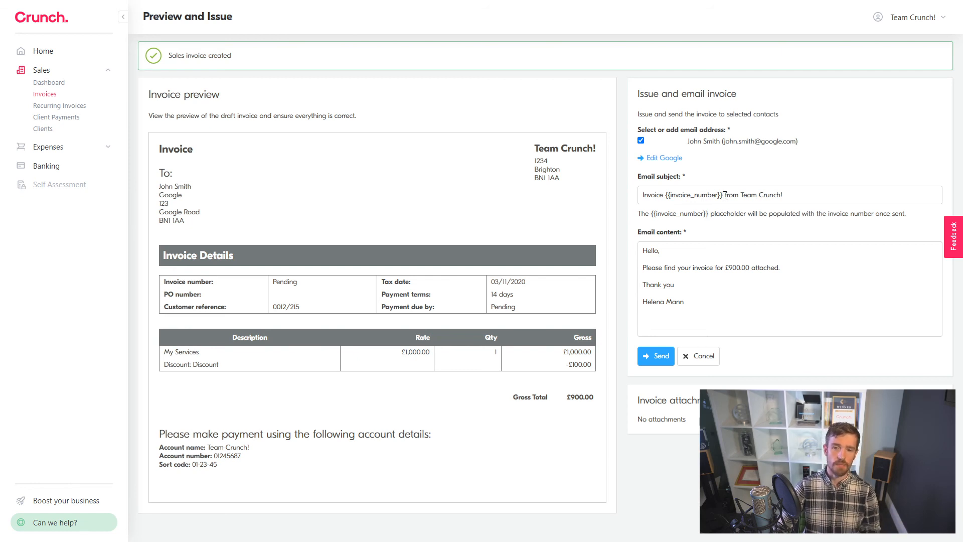
{"action": "left_click_drag", "start_coordinate": [725, 195], "coordinate": [648, 194]}
{"action": "left_click", "coordinate": [742, 196]}
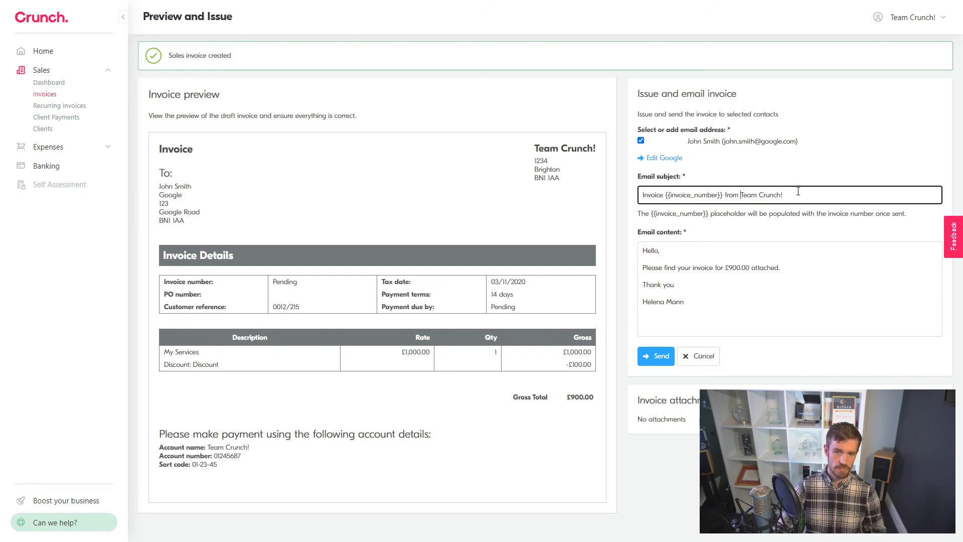
{"action": "left_click_drag", "start_coordinate": [784, 196], "coordinate": [751, 196]}
{"action": "left_click", "coordinate": [691, 274]}
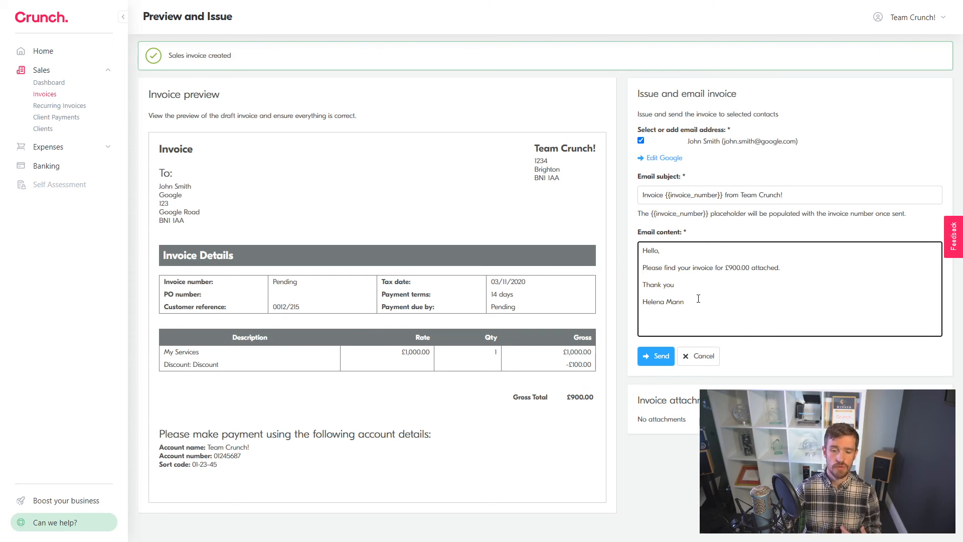
{"action": "left_click_drag", "start_coordinate": [701, 302], "coordinate": [647, 249]}
{"action": "left_click", "coordinate": [771, 306]}
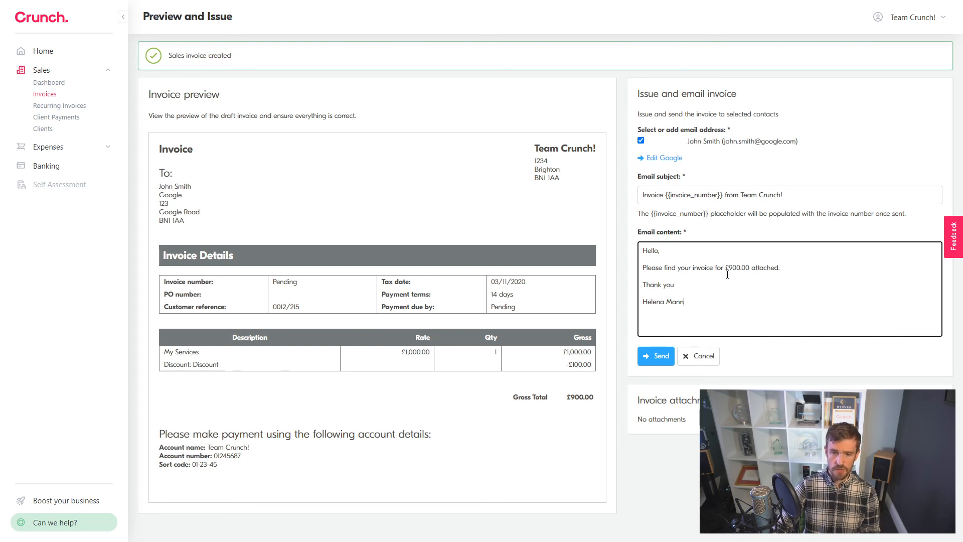
{"action": "left_click", "coordinate": [660, 357]}
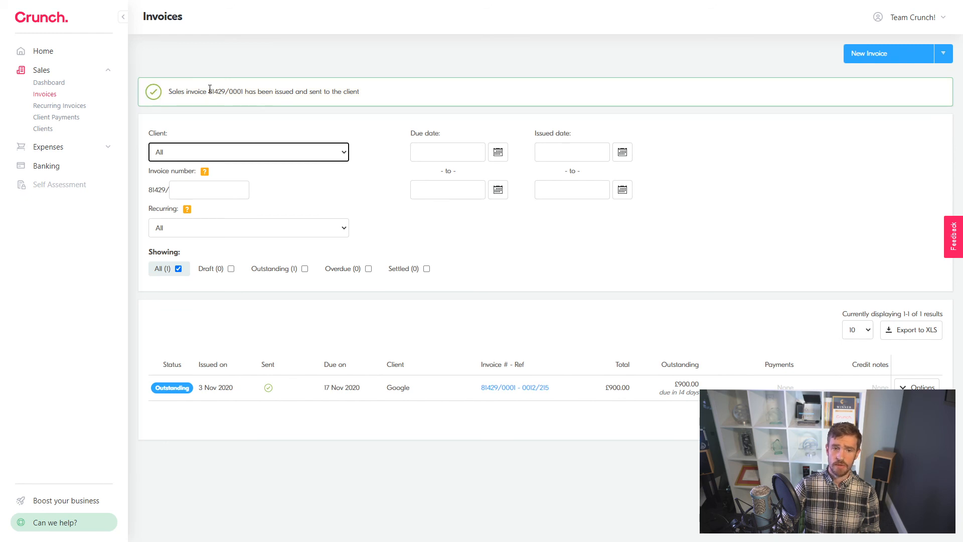
Step: Check the new invoice number and its Sent status in the Invoices list
{"action": "left_click_drag", "start_coordinate": [243, 93], "coordinate": [233, 93]}
{"action": "left_click", "coordinate": [232, 93]}
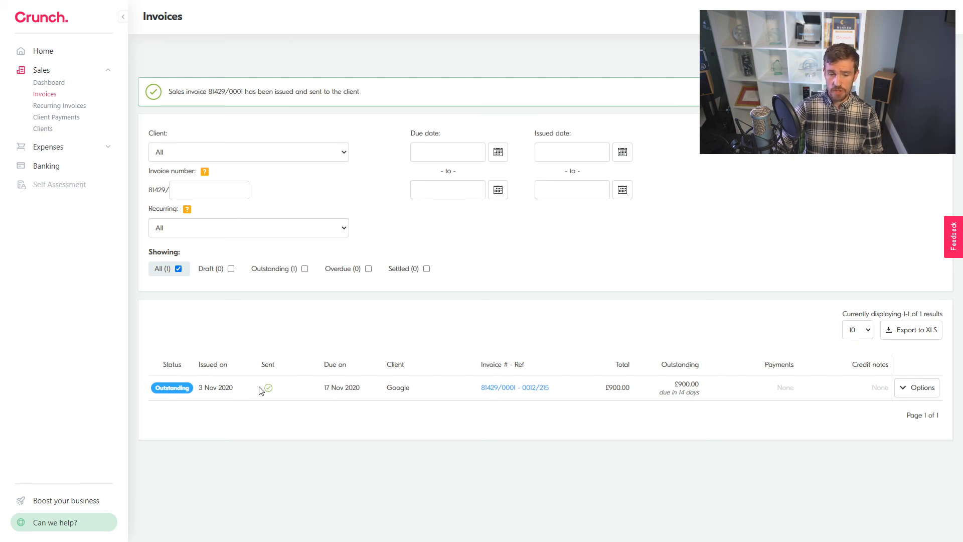
{"action": "mouse_move", "coordinate": [266, 389]}
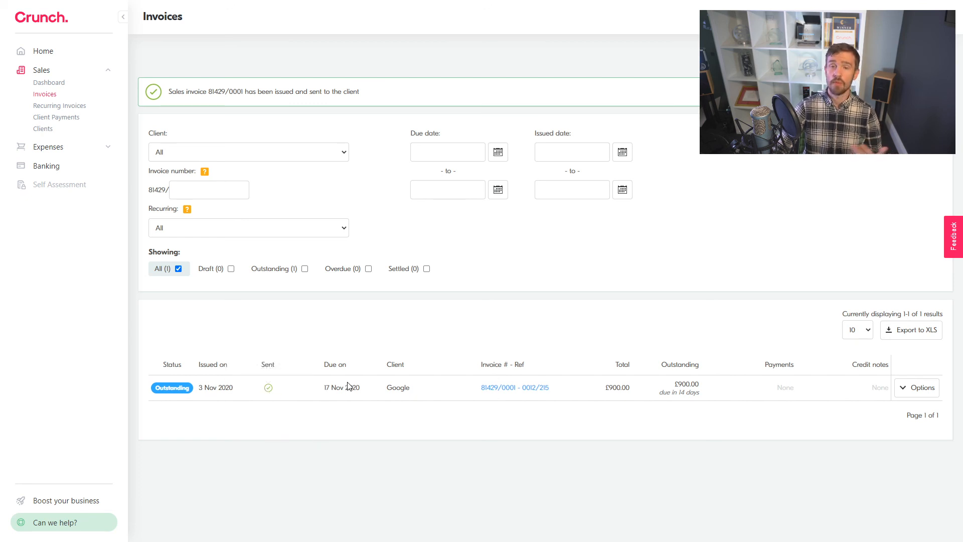